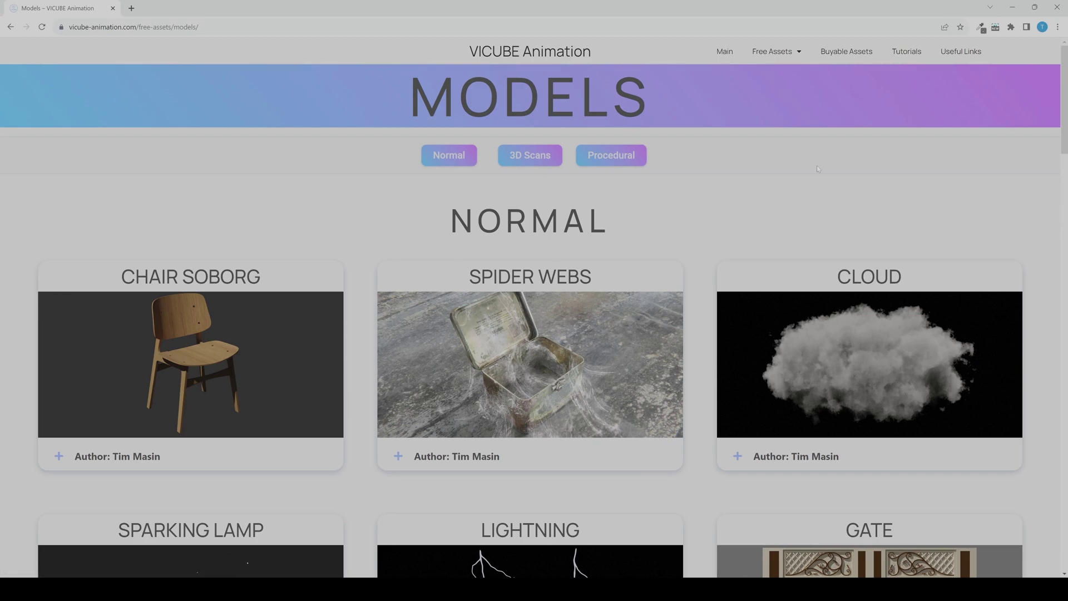
Step: Browse the VICUBE Animation free Models page down to the ivy-covered fence asset
mouse_move(775, 53)
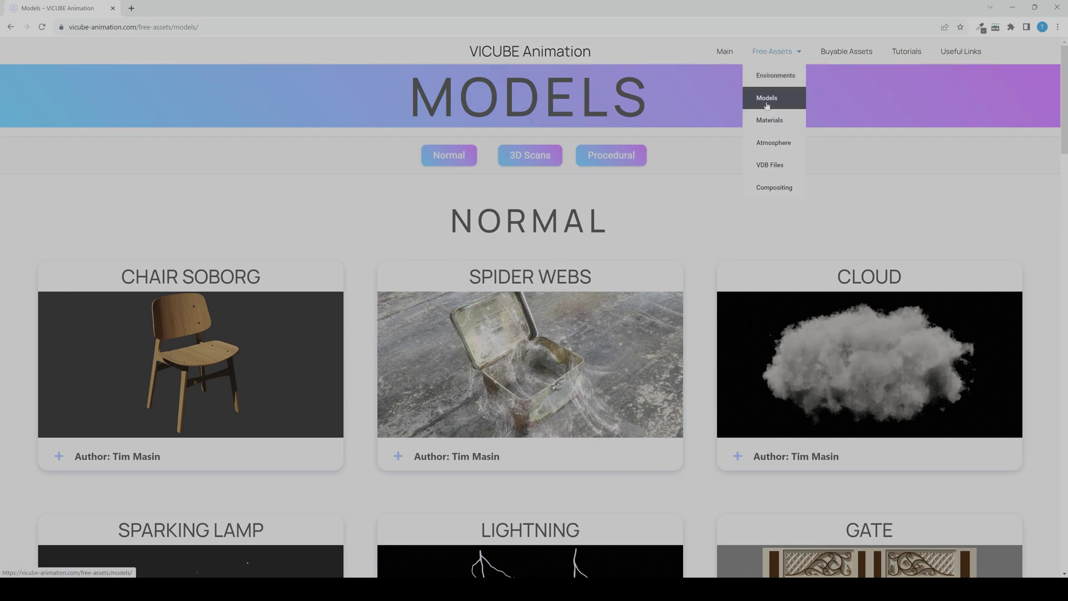
scroll(721, 334, "down", 10)
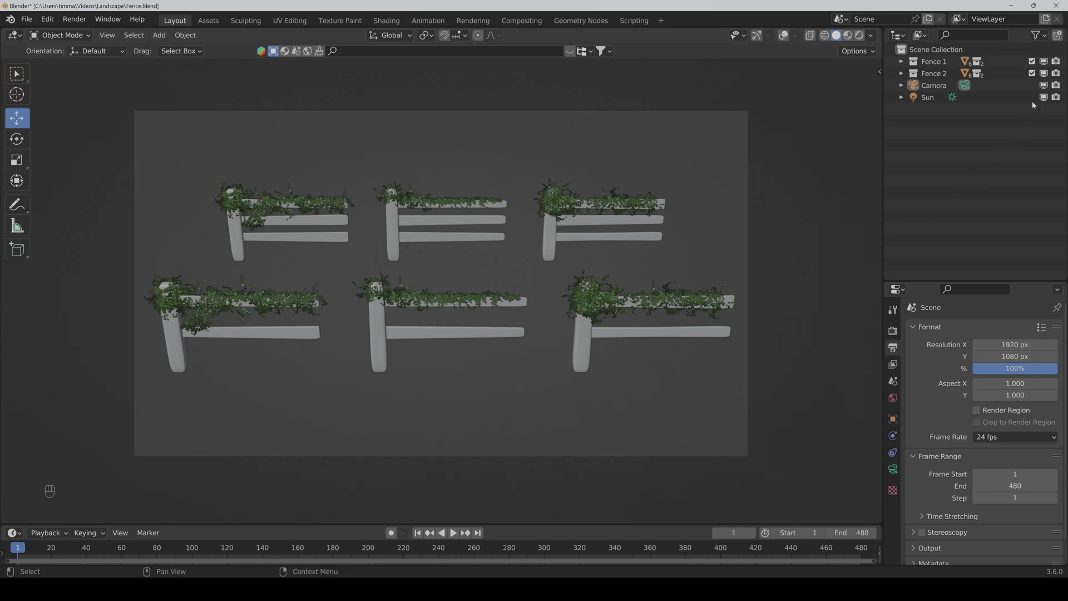
Step: Exclude the Fence 1 set in the Outliner and expand the Fence 2 collection
left_click(1032, 61)
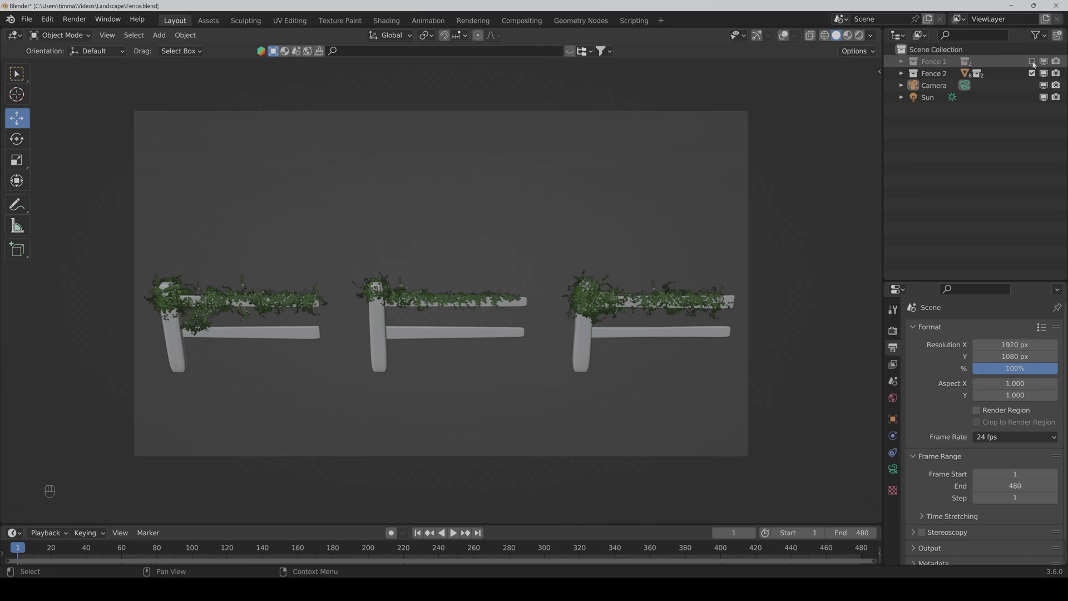
left_click(902, 74)
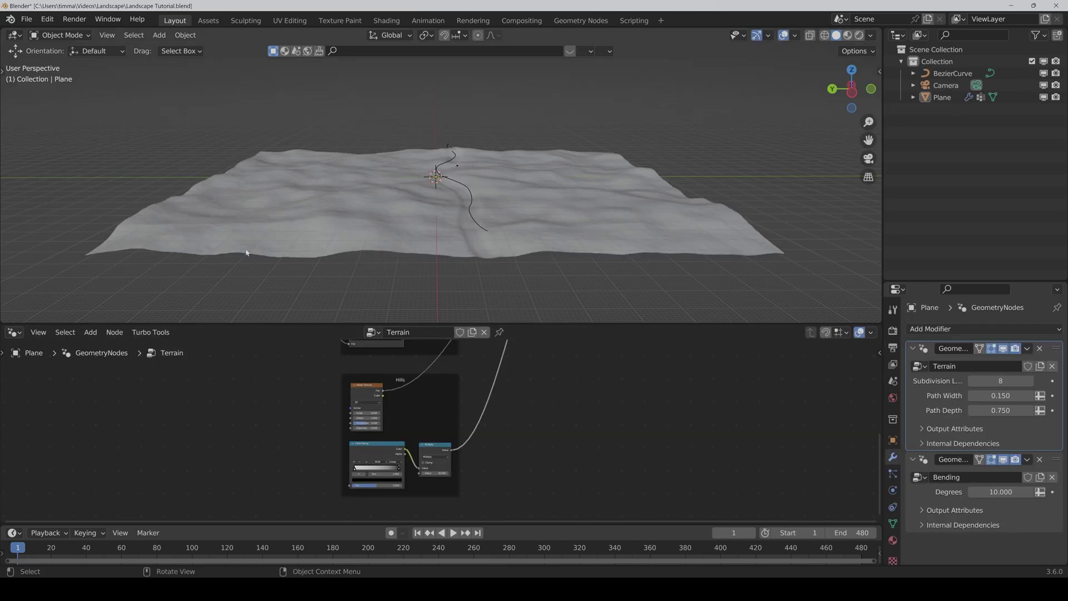
Step: Append the Fence 2 collection from Fence.blend's Collection folder into the landscape scene
left_click(26, 19)
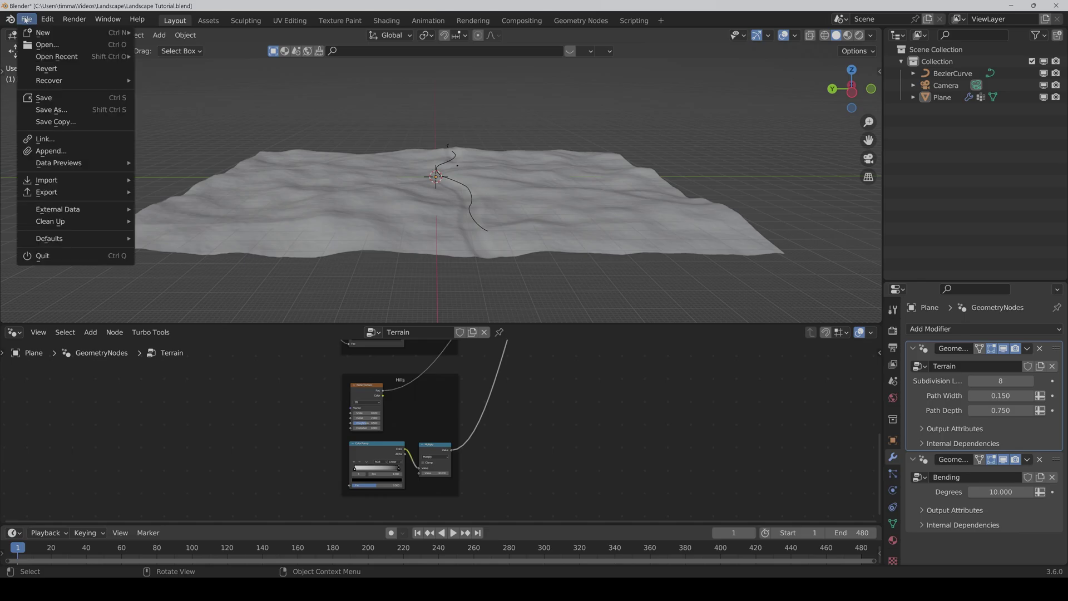
left_click(51, 151)
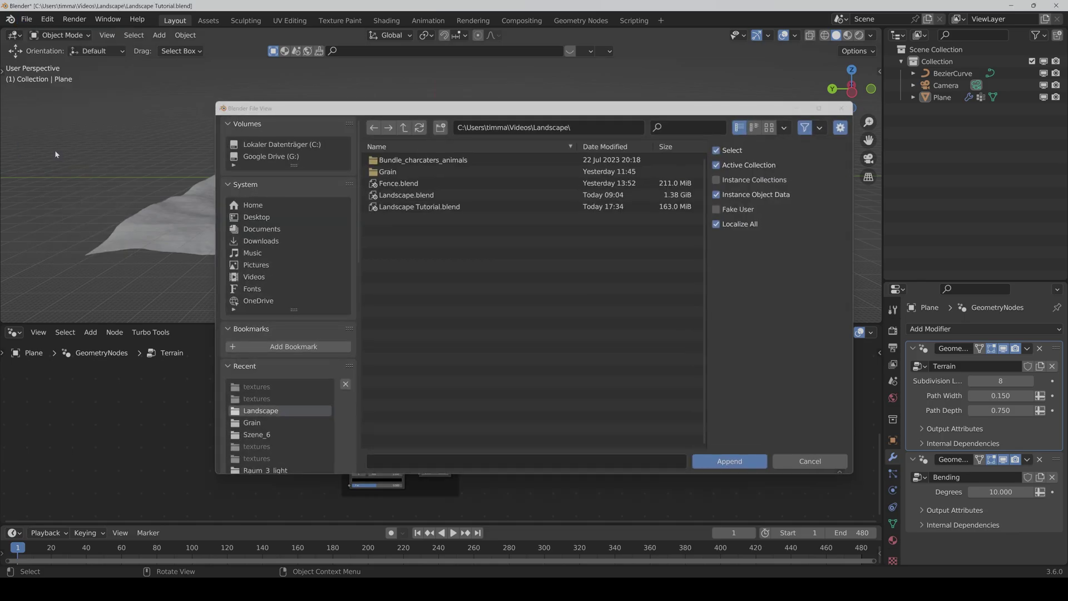
double_click(400, 184)
double_click(399, 184)
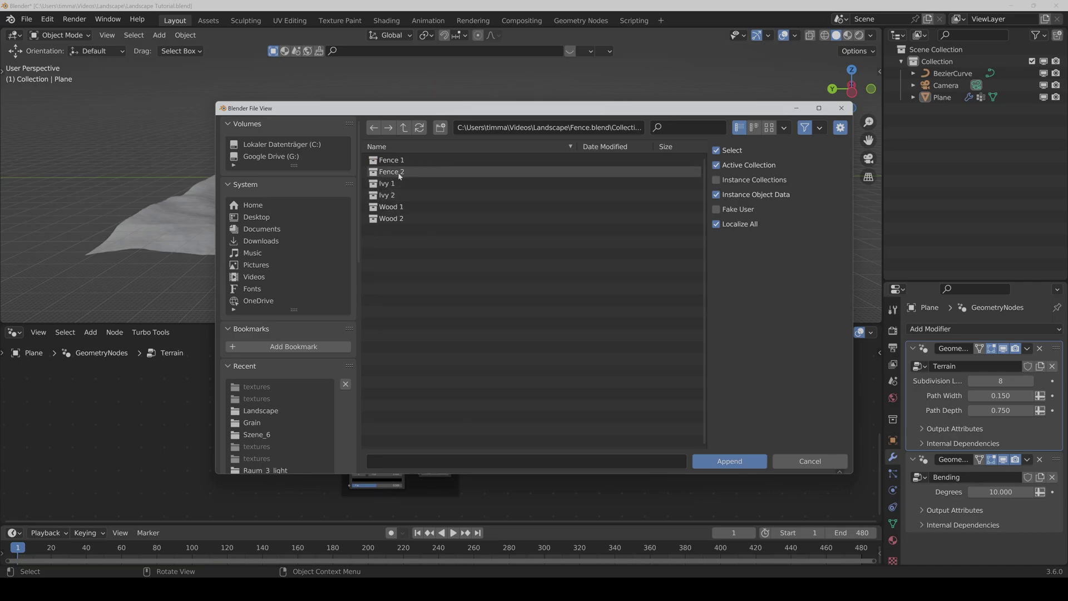
double_click(398, 174)
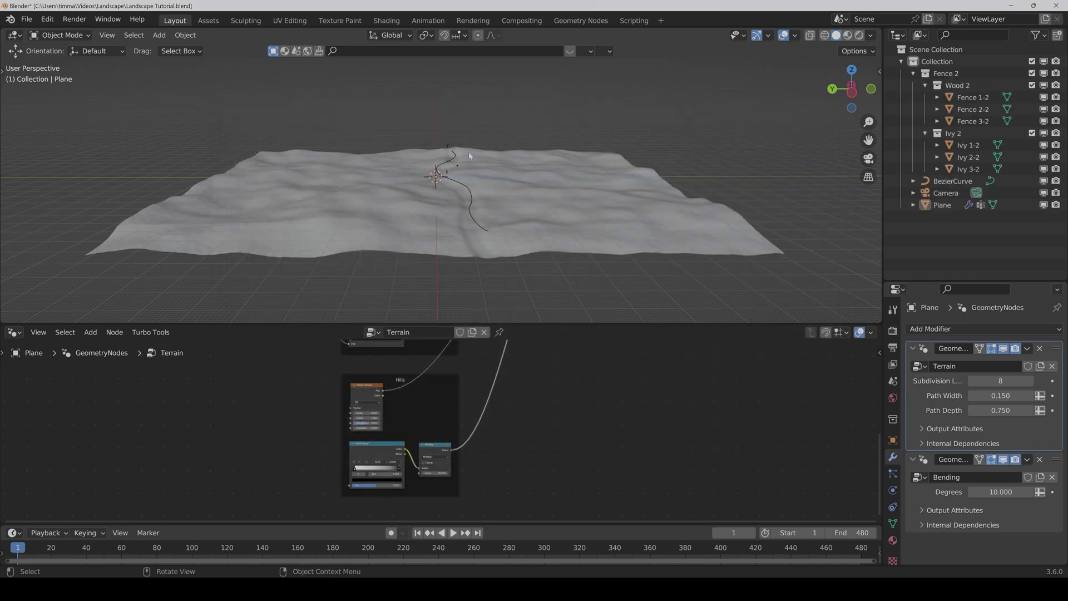
Step: Collapse Fence 2 and its Wood 2 and Ivy 2 contents, then move it under Scene Collection
left_click(925, 85)
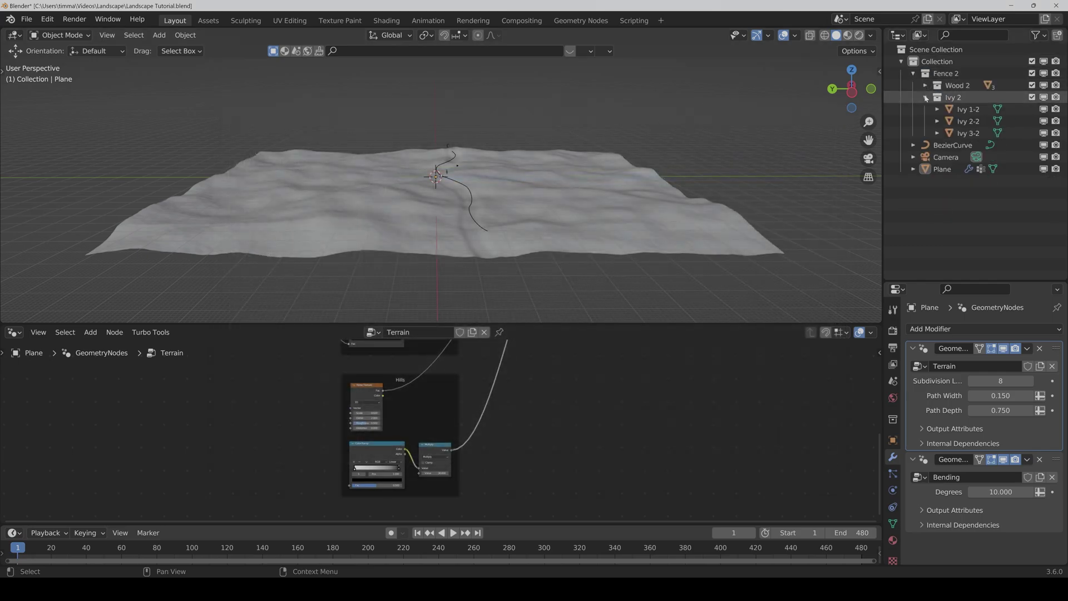
left_click(926, 97)
left_click(914, 74)
left_click(944, 78)
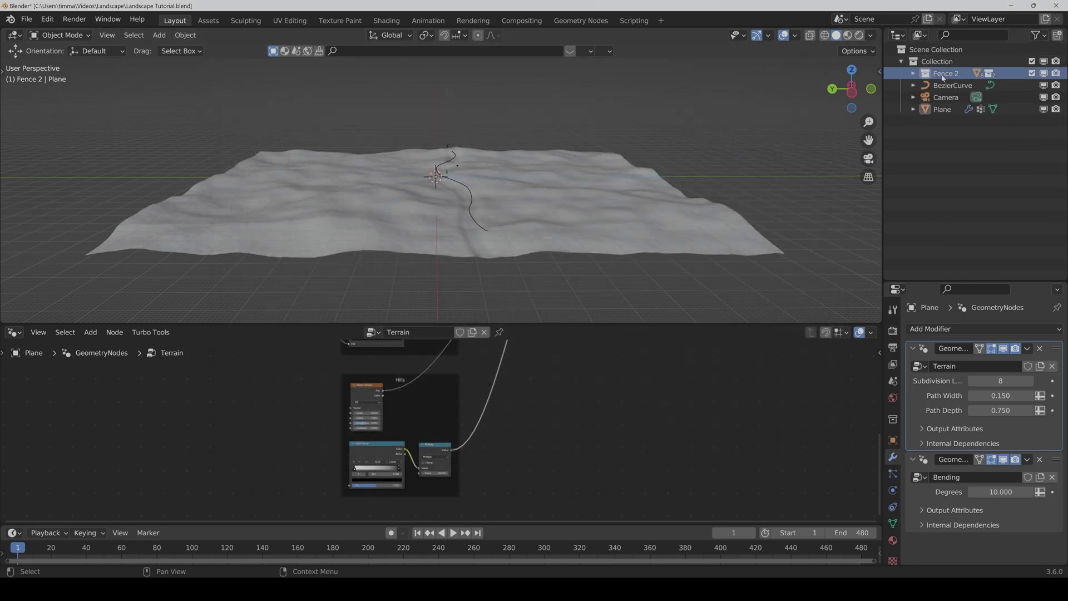
left_click_drag(944, 77, 940, 53)
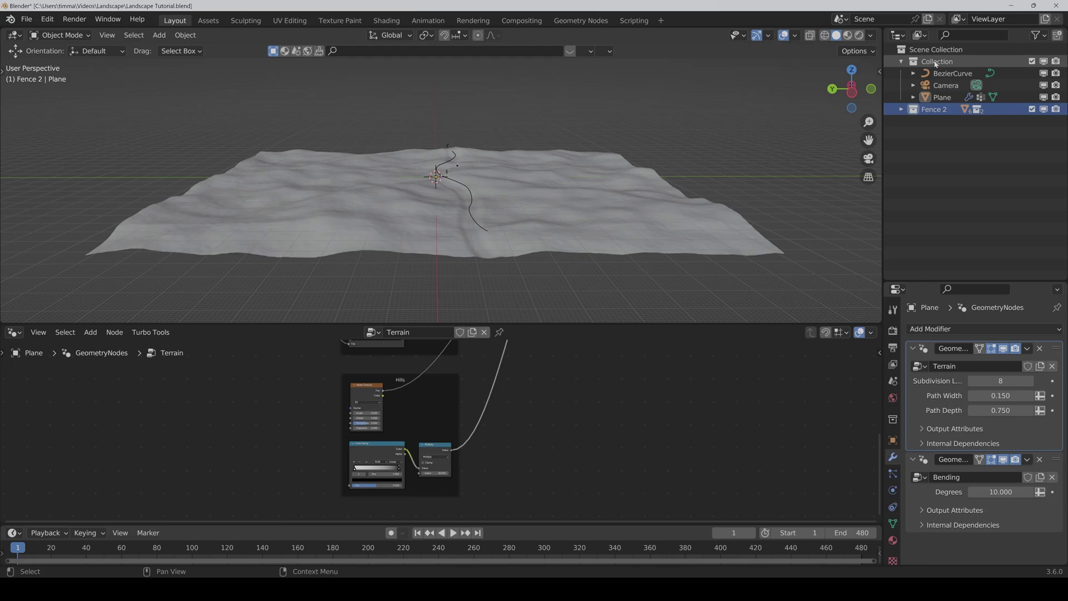
Step: Rename Collection to Curves, BezierCurve to Path and Plane to Terrain in the Outliner
double_click(936, 62)
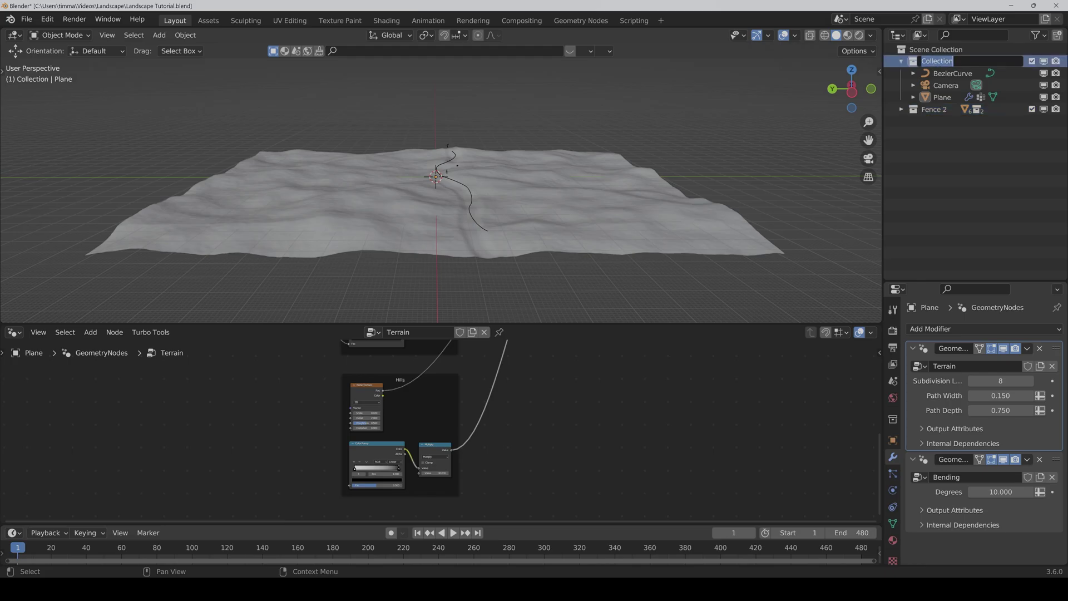
type("Curves")
key("Return")
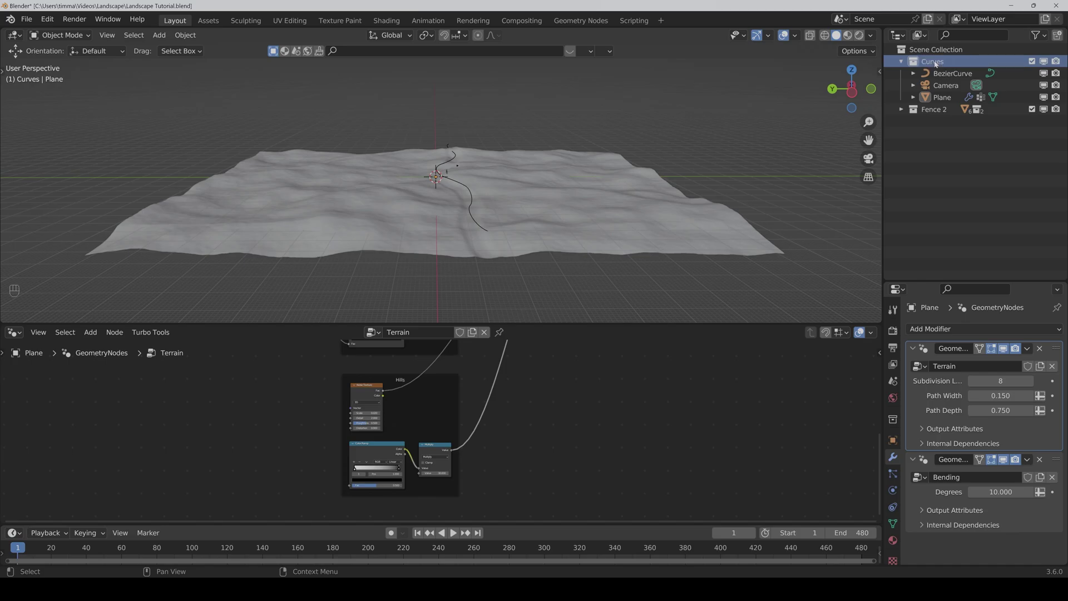
left_click(940, 74)
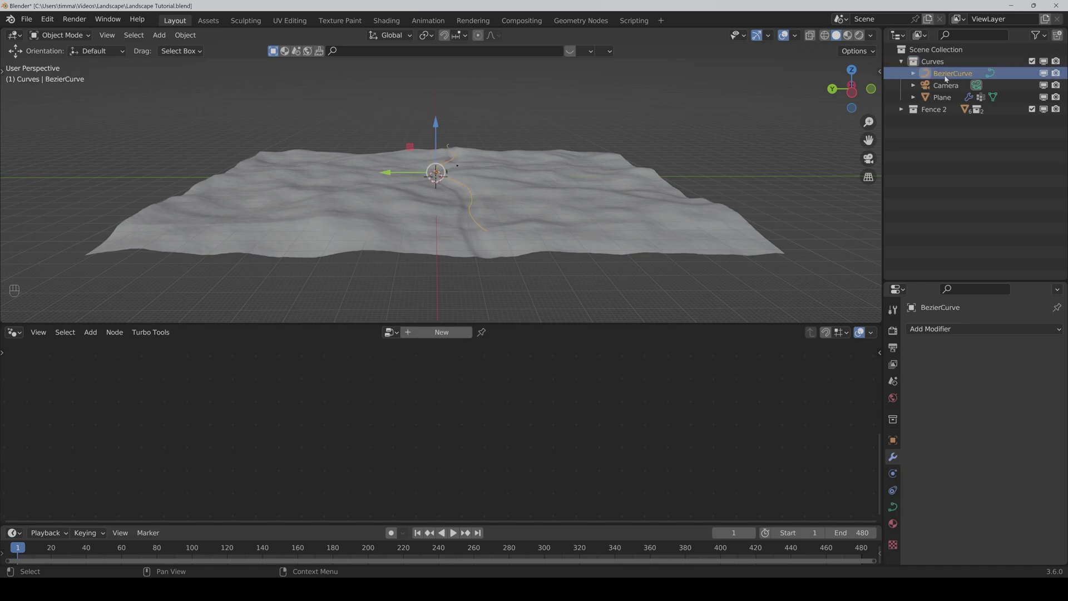
double_click(941, 76)
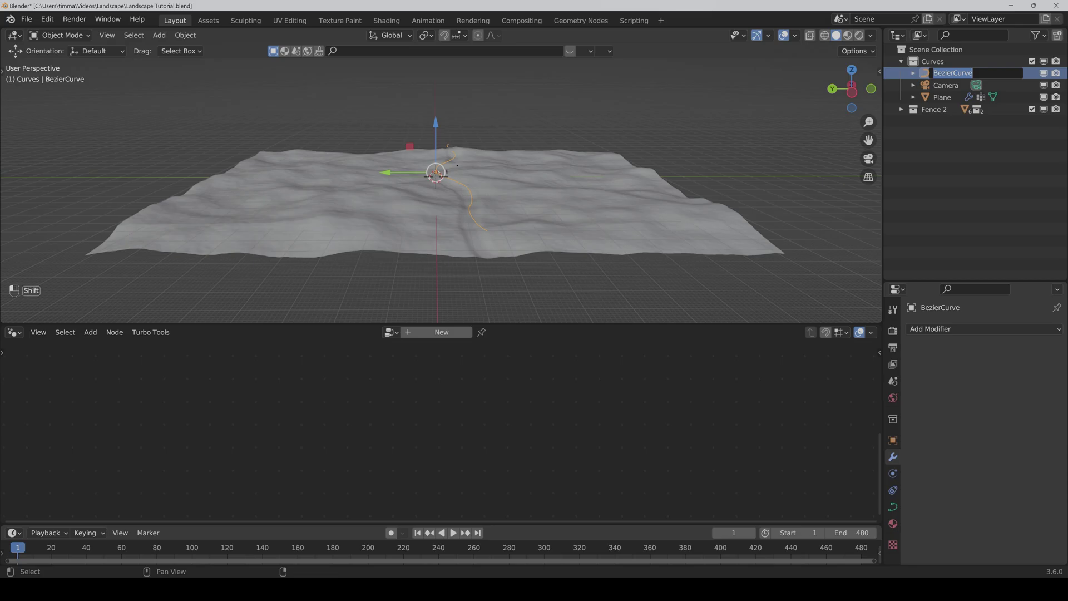
type("Path")
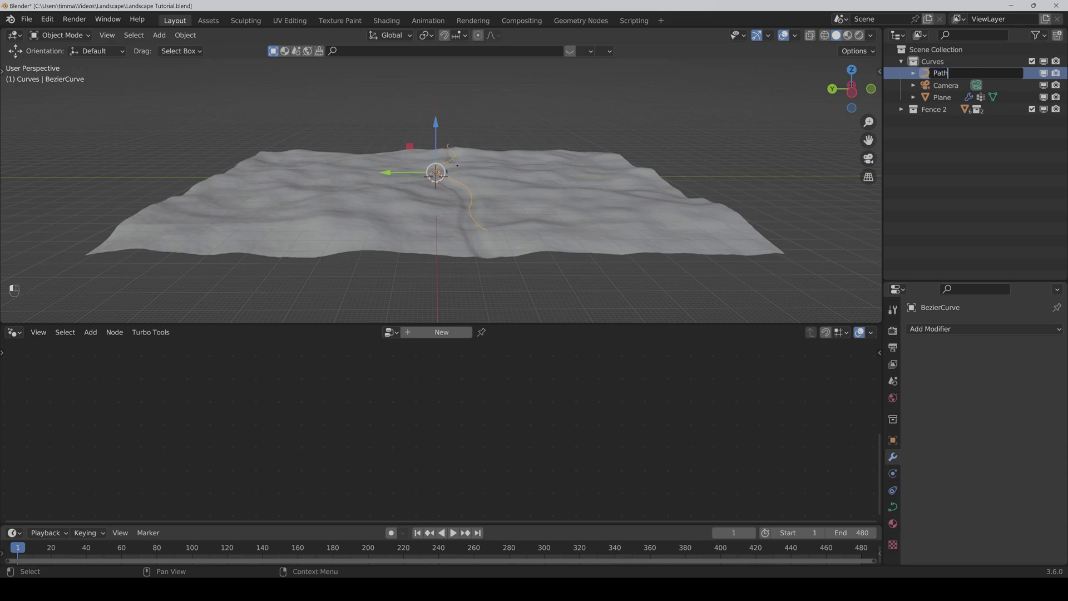
key("Return")
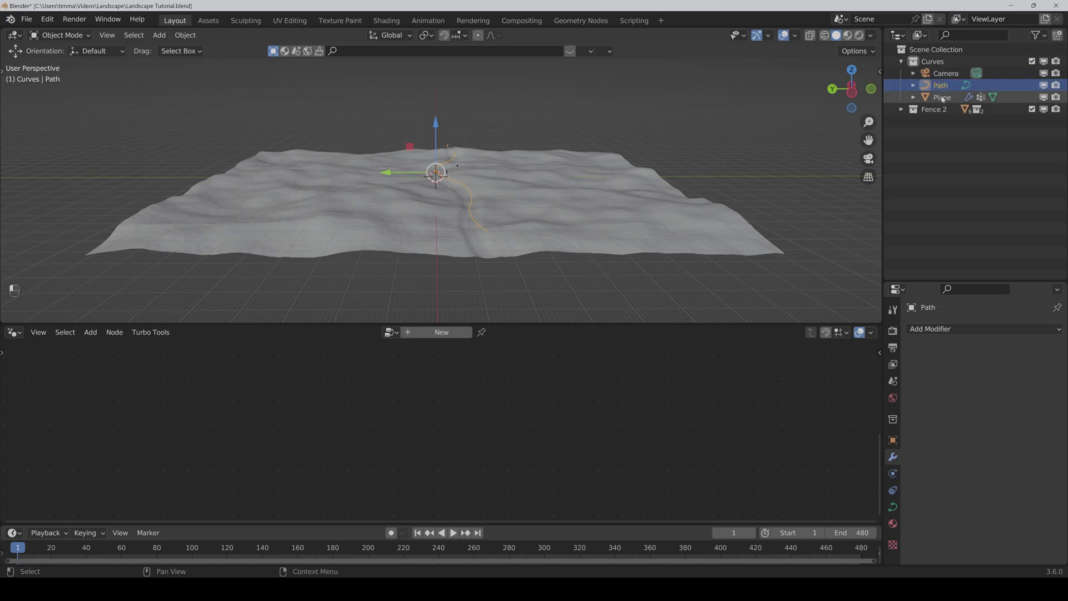
left_click(942, 96)
double_click(941, 97)
type("Terrain")
key("Return")
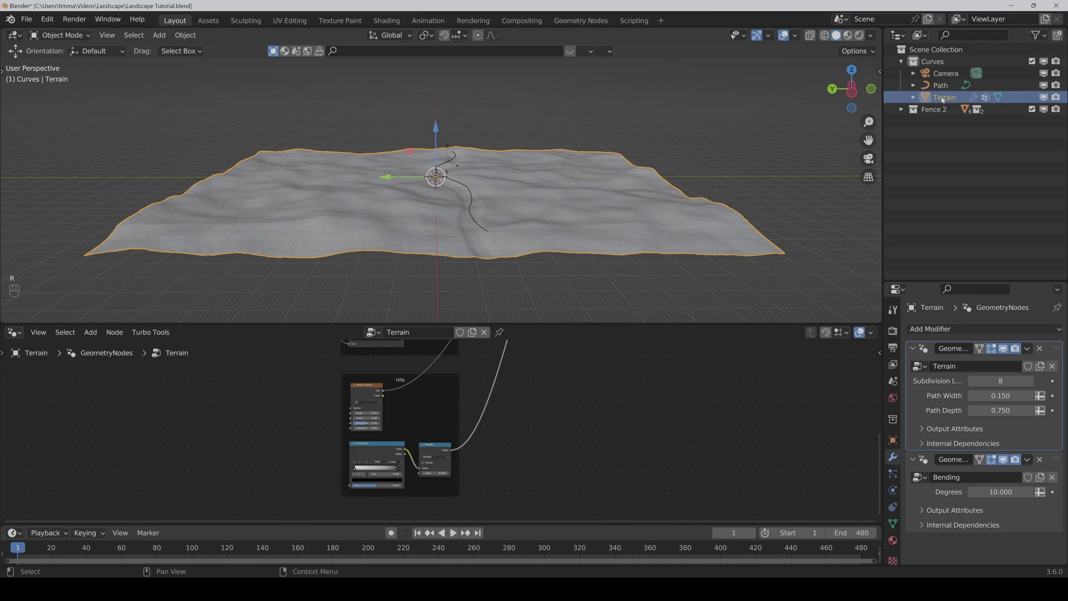
Step: Move the Camera directly under Scene Collection and collapse the Curves collection
left_click(944, 77)
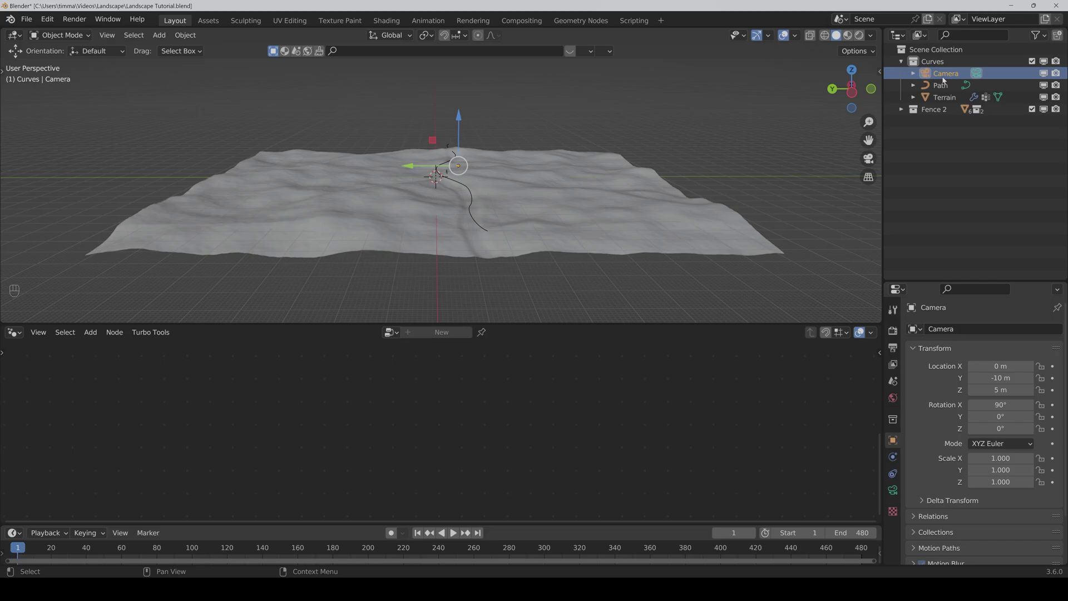
left_click_drag(944, 79, 930, 49)
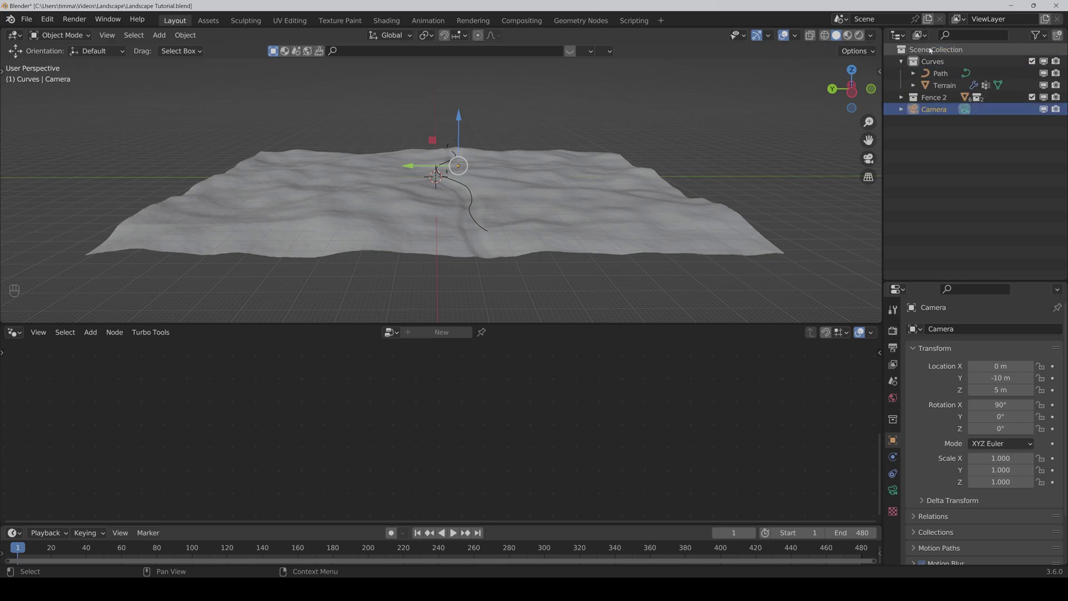
left_click(902, 62)
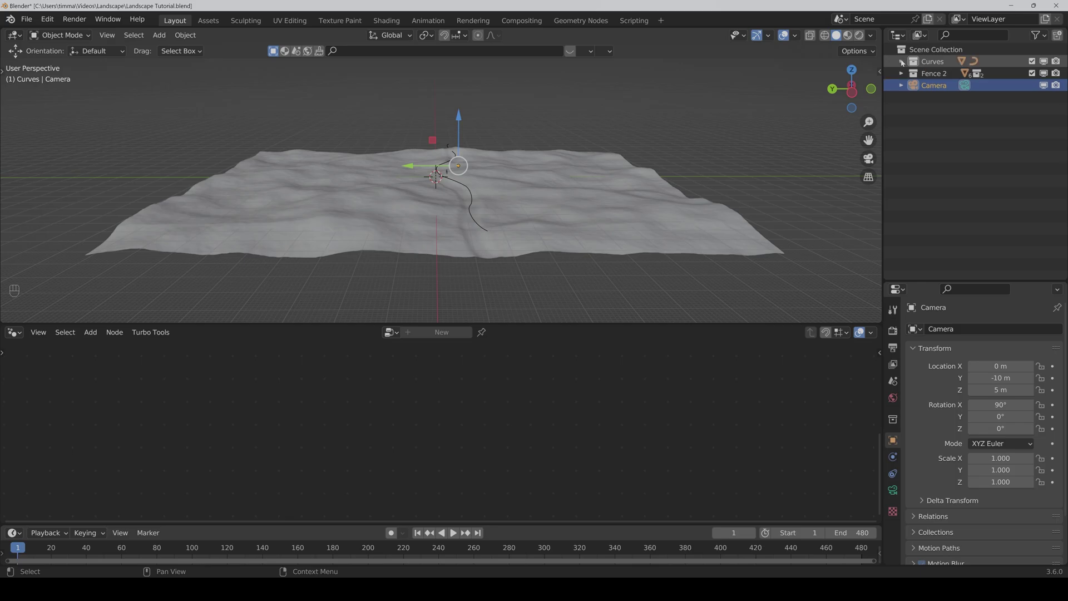
Step: Select all Fence 2 objects and move them down along Z by exactly -2 m
left_click(927, 75)
right_click(927, 75)
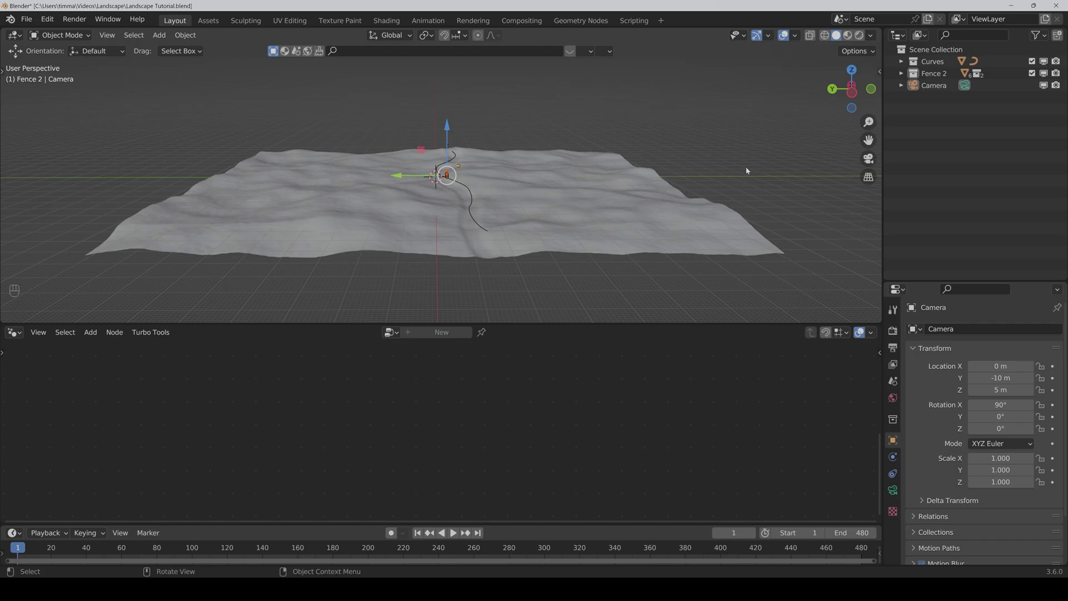
scroll(699, 165, "up", 10)
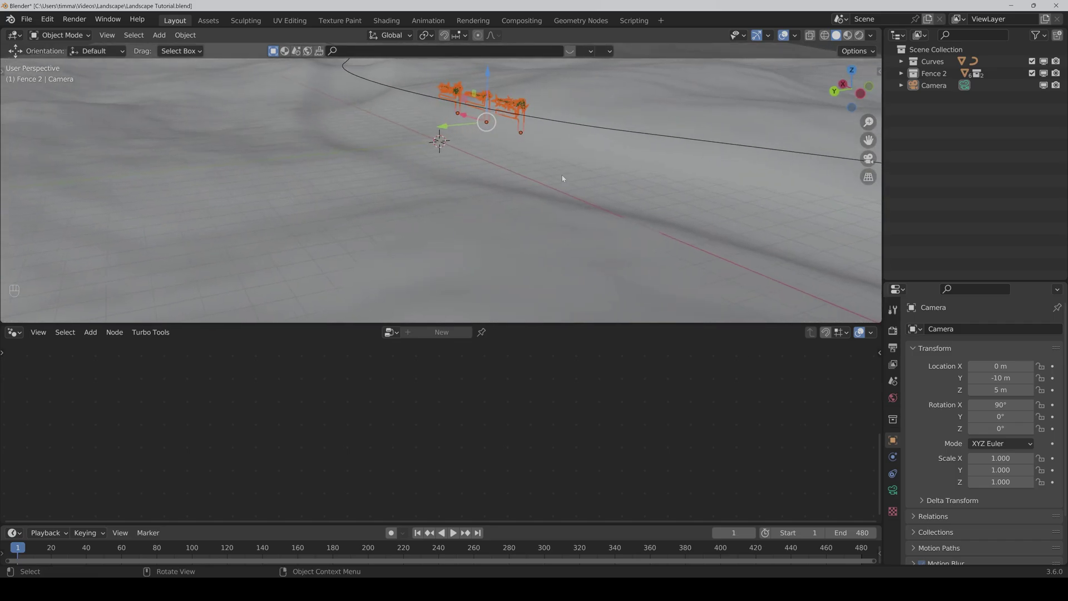
middle_click_drag(562, 178, 584, 187)
left_click_drag(478, 136, 477, 199)
left_click(115, 270)
type("-2")
key("Return")
middle_click_drag(501, 234, 612, 218)
left_click(647, 217)
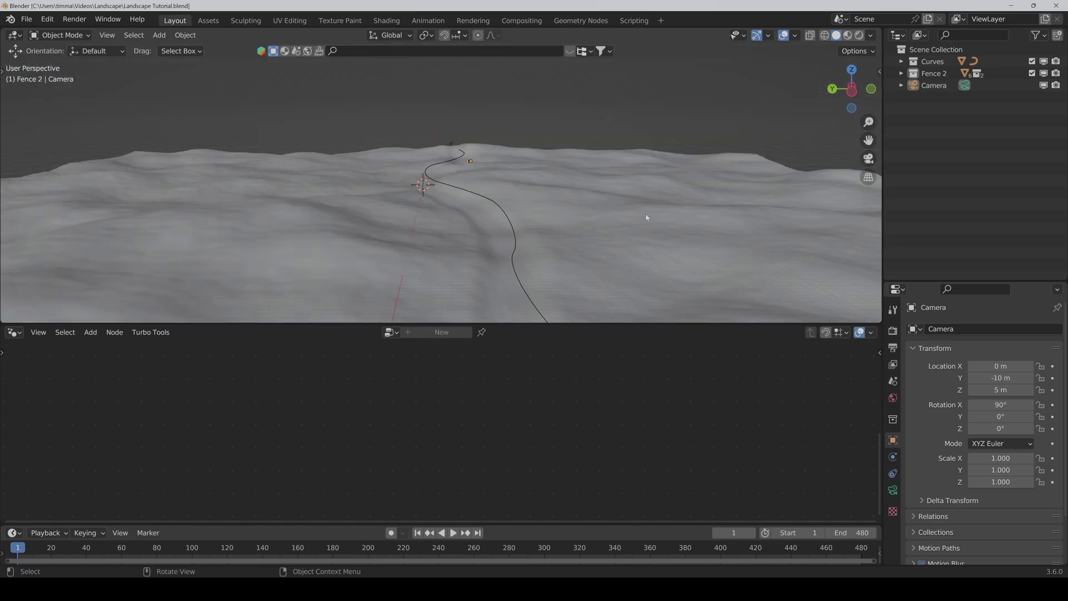
Step: Switch to Material Preview shading, move in close to the textured dirt path, and select Path
left_click(848, 35)
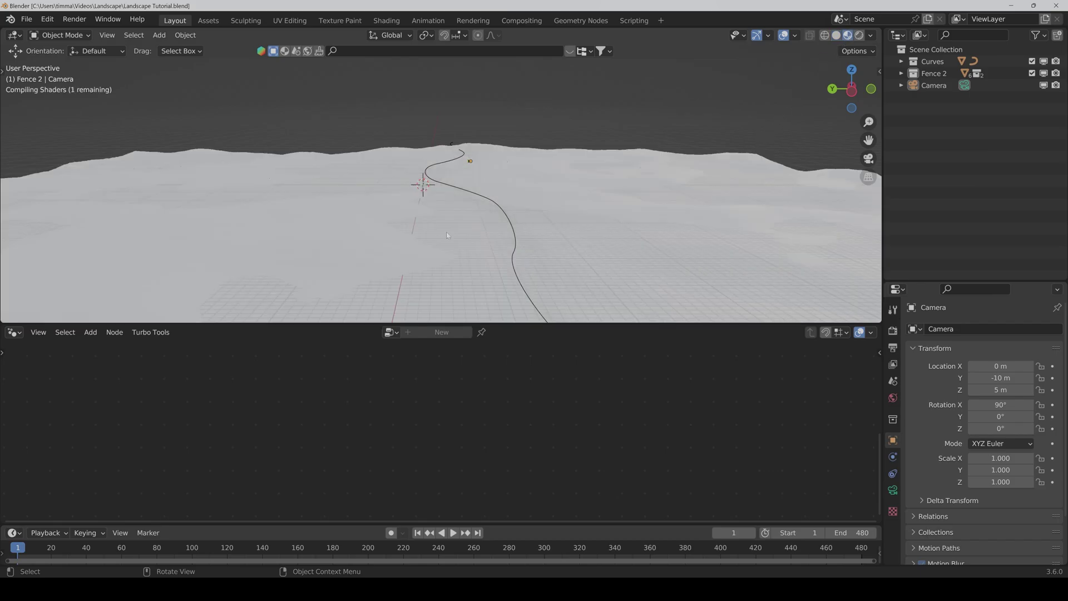
mouse_move(869, 140)
left_mouse_down()
mouse_move(869, 109)
mouse_move(868, 122)
left_mouse_up()
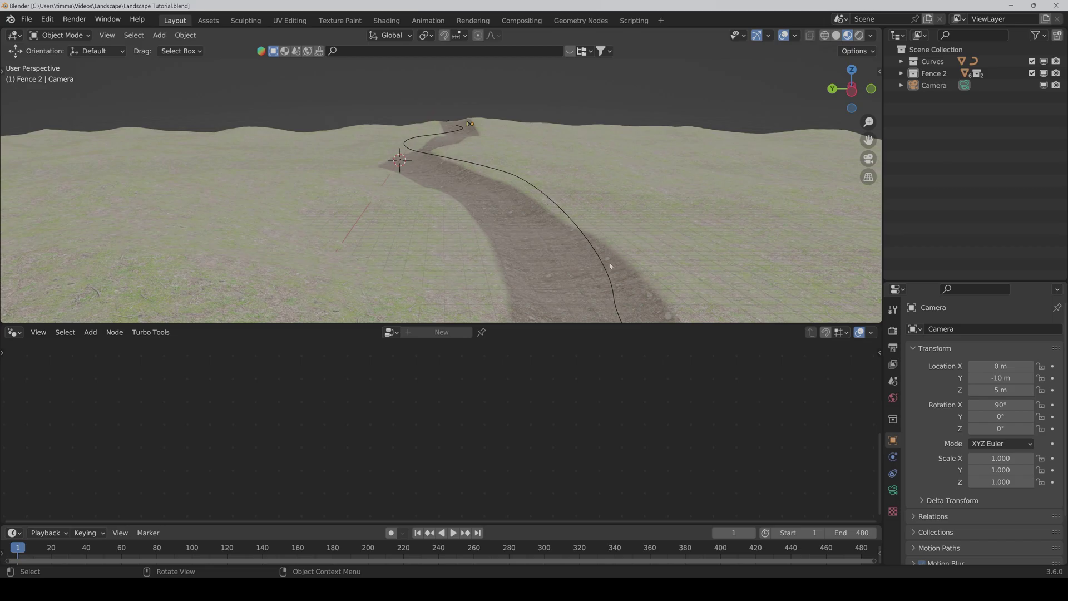
middle_click_drag(663, 241, 646, 244)
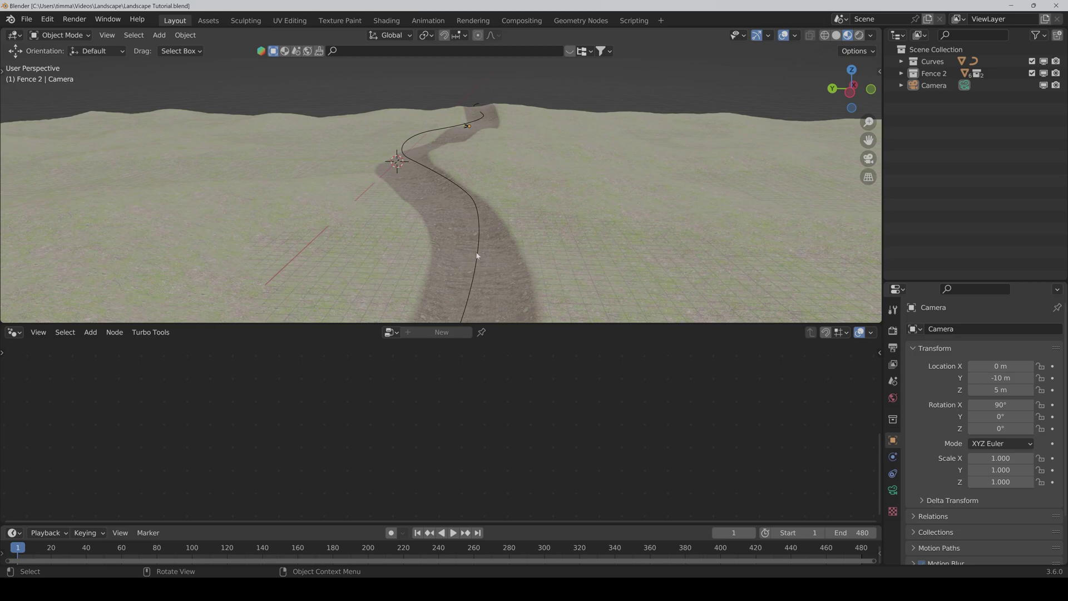
left_click(477, 257)
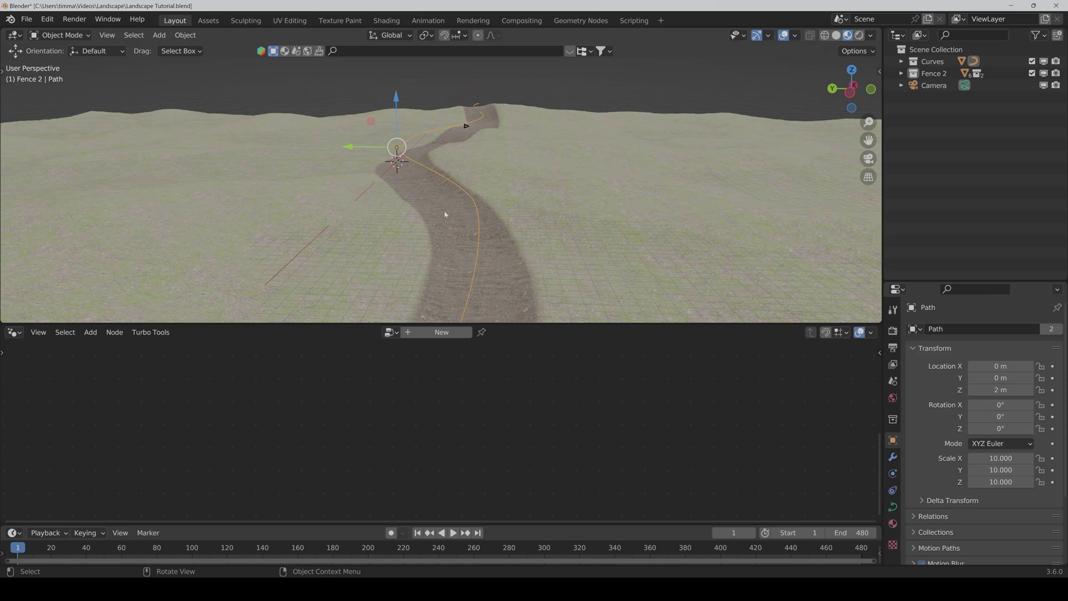
Step: Make an in-place linked duplicate of Path with a Child Of constraint targeting Path
right_click(449, 207)
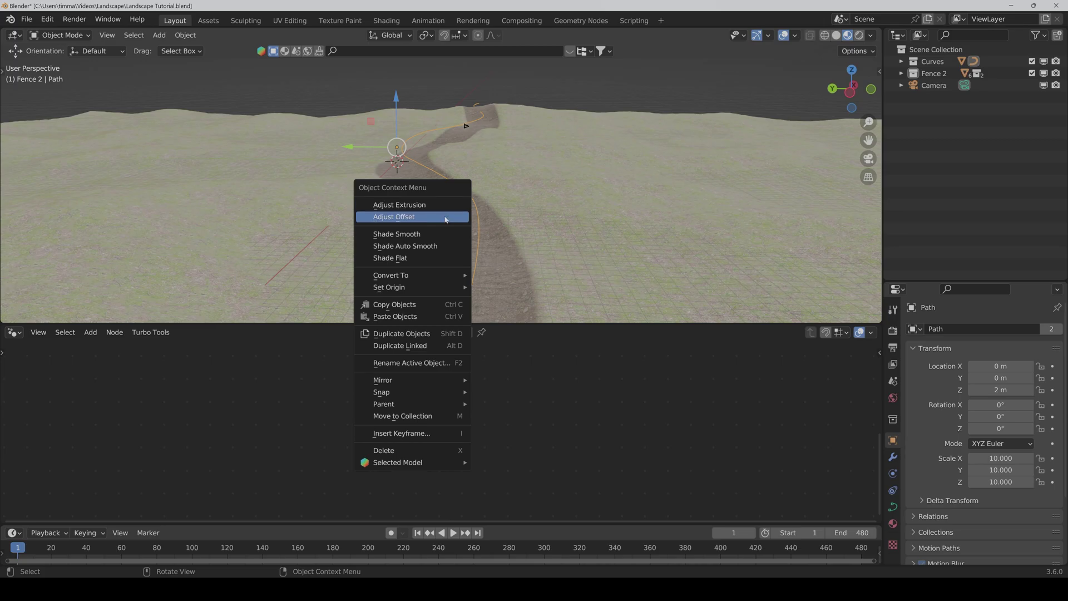
left_click(422, 334)
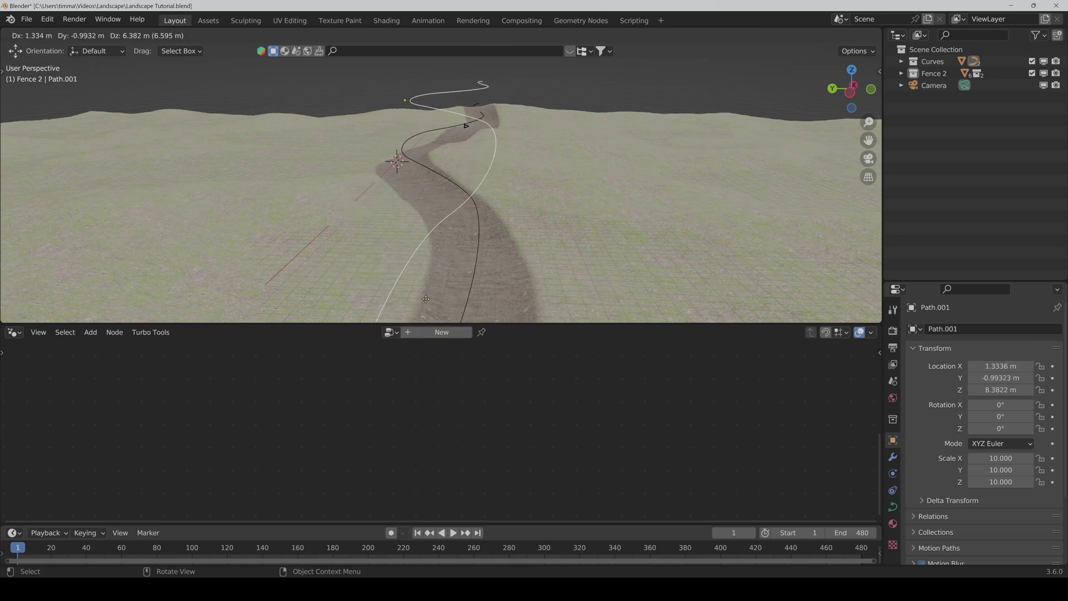
key("Escape")
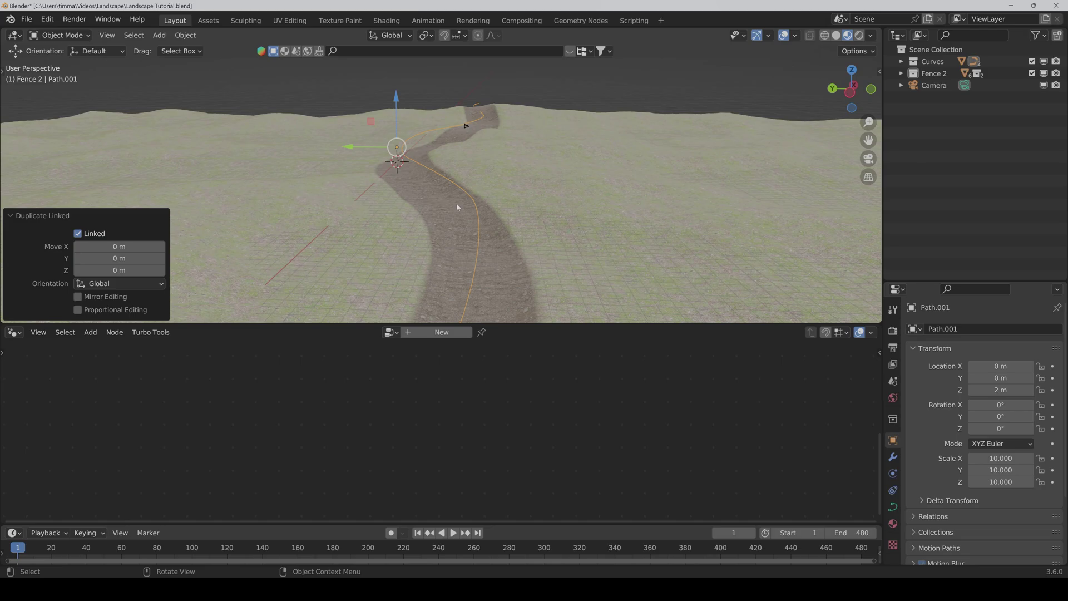
left_click(893, 490)
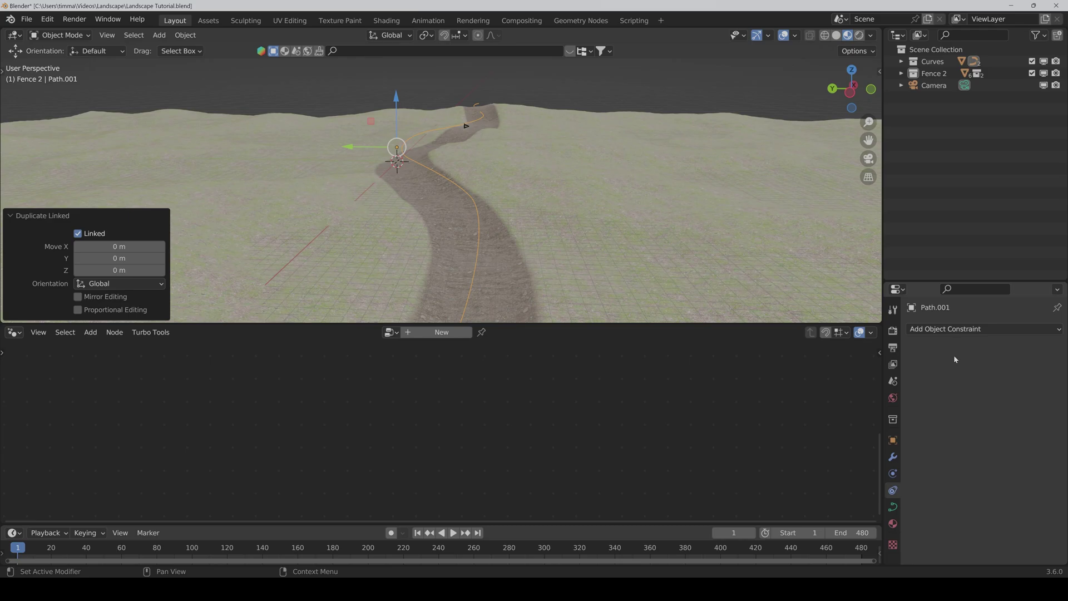
left_click(956, 328)
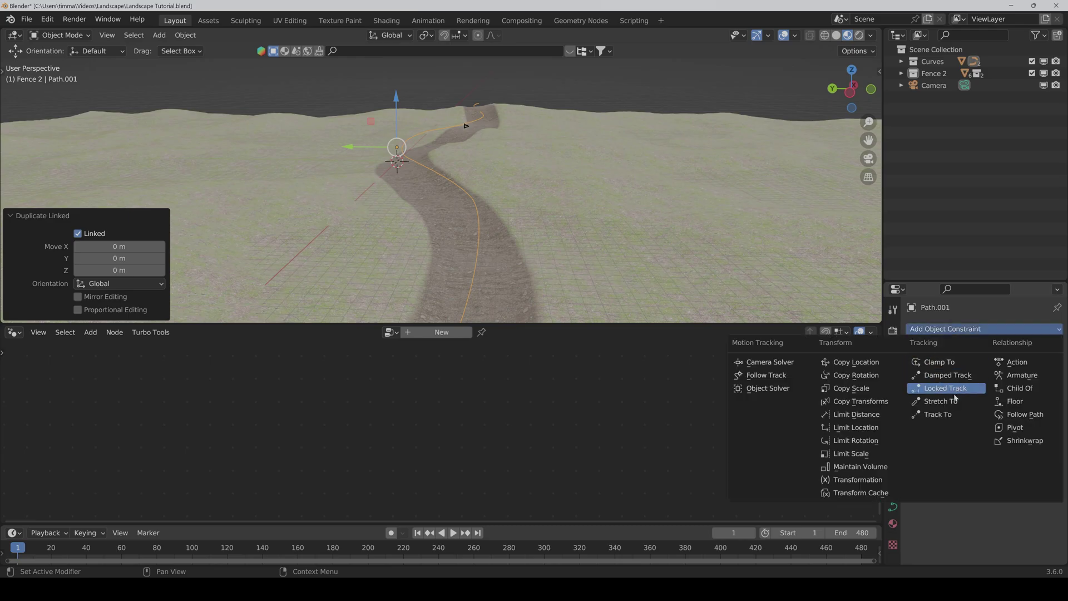
left_click(1019, 388)
left_click(901, 61)
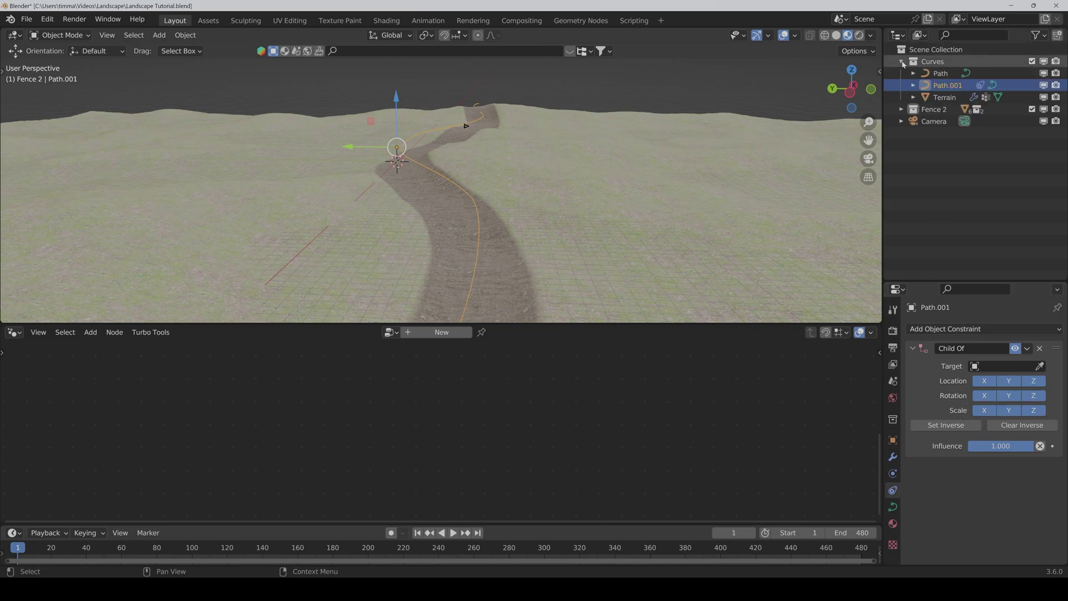
left_click(1039, 366)
left_click(948, 75)
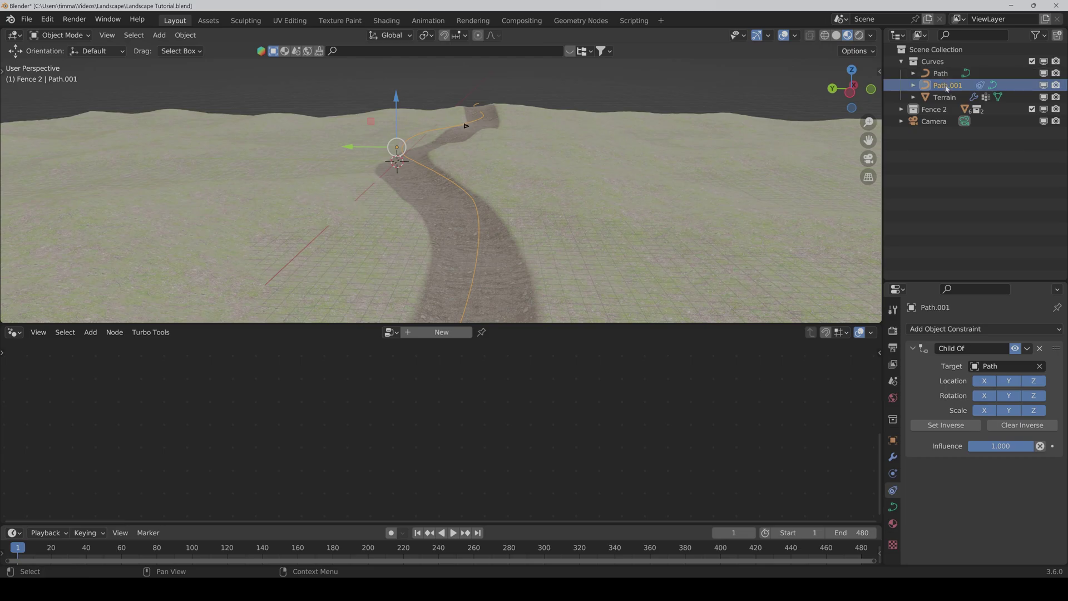
Step: Rename the copy to Left Fence and set its Y location to 4 m
double_click(946, 86)
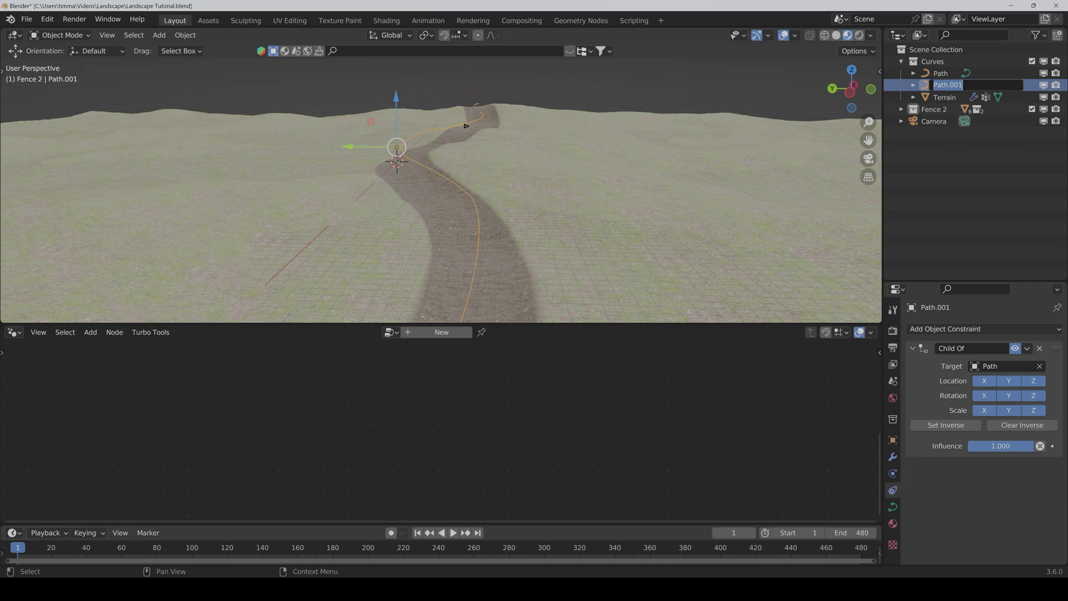
type("Left Fence")
key("Return")
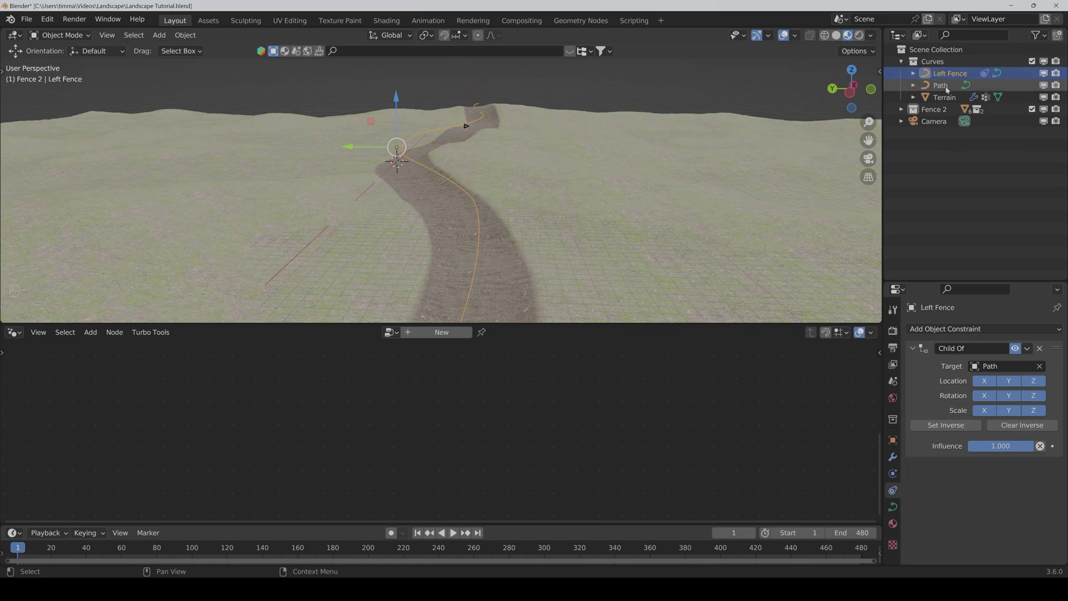
key("n")
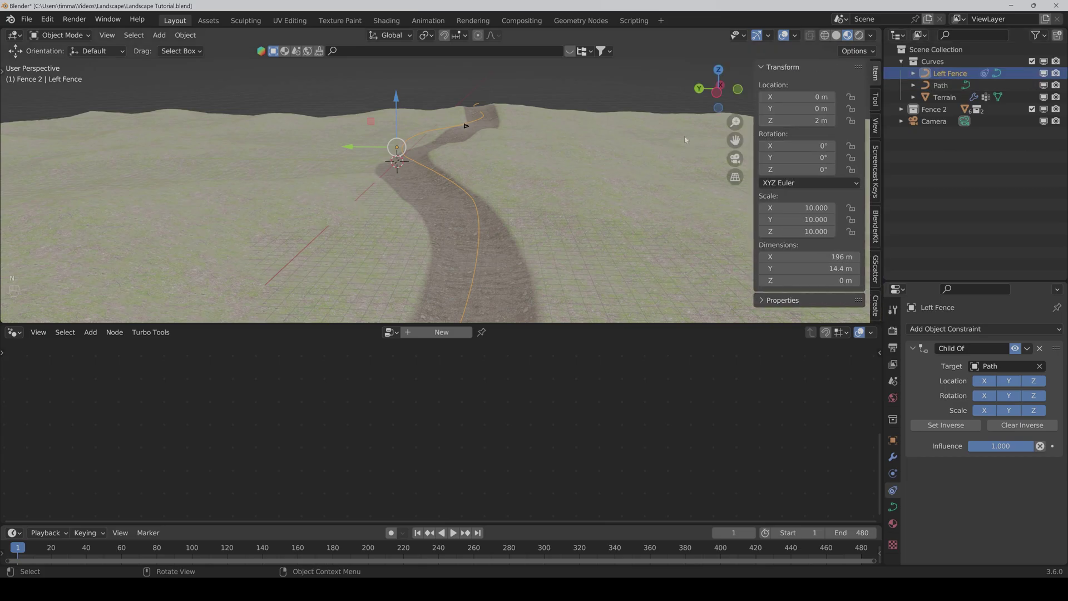
left_click_drag(801, 108, 824, 109)
left_click(801, 109)
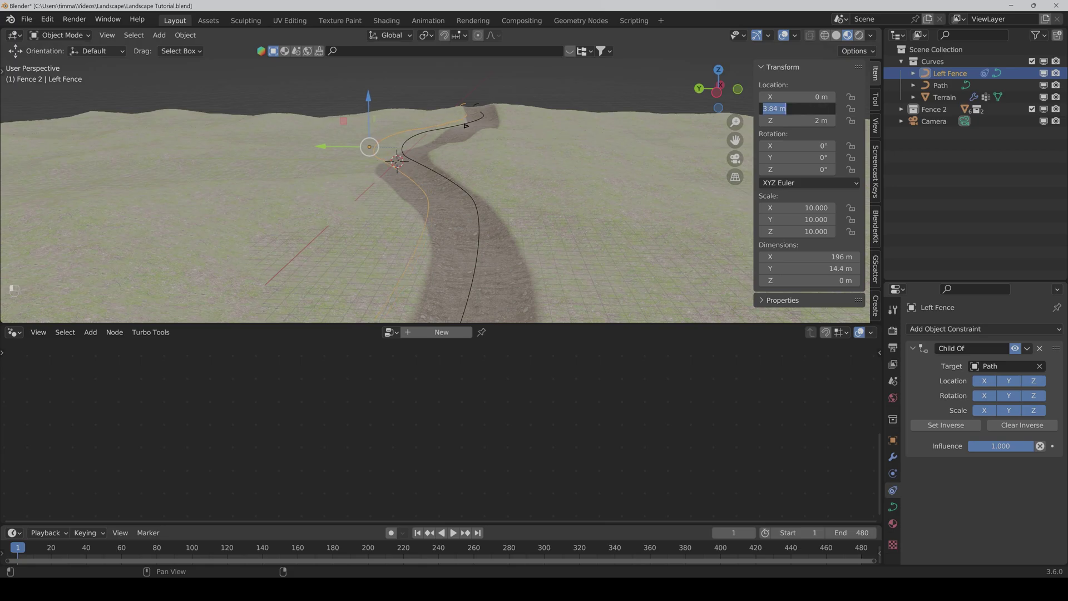
type("4")
key("Return")
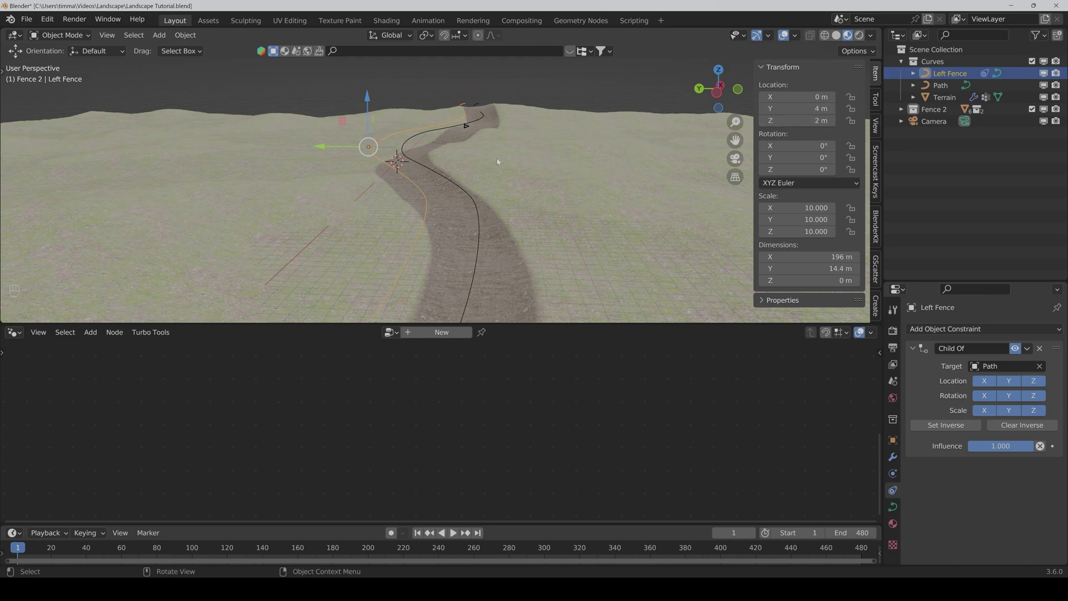
Step: Make another in-place linked duplicate of Path with a Child Of constraint targeting Path
left_click(460, 189)
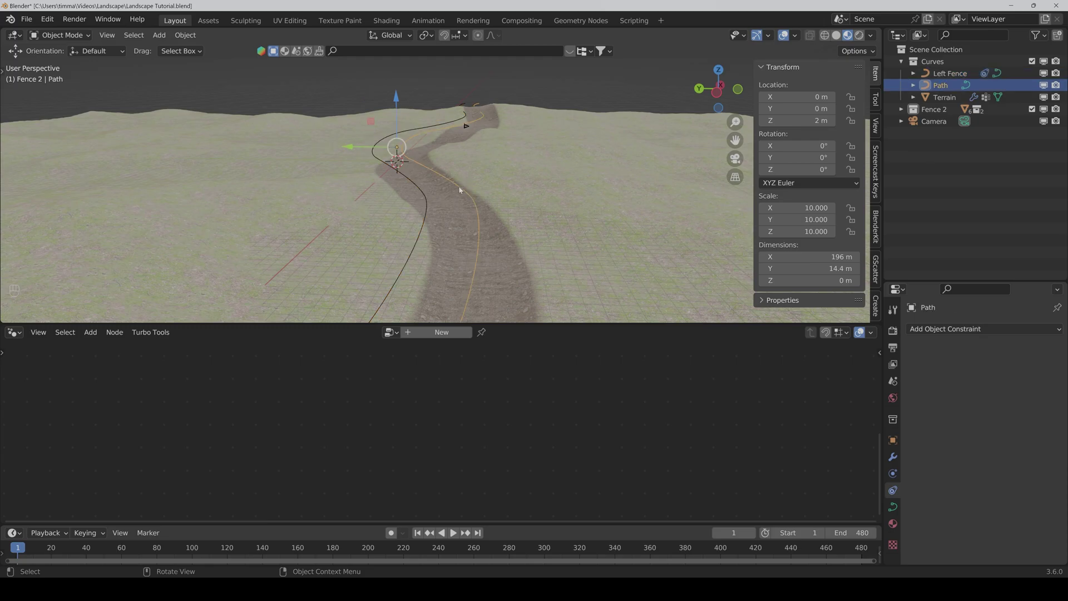
right_click(511, 177)
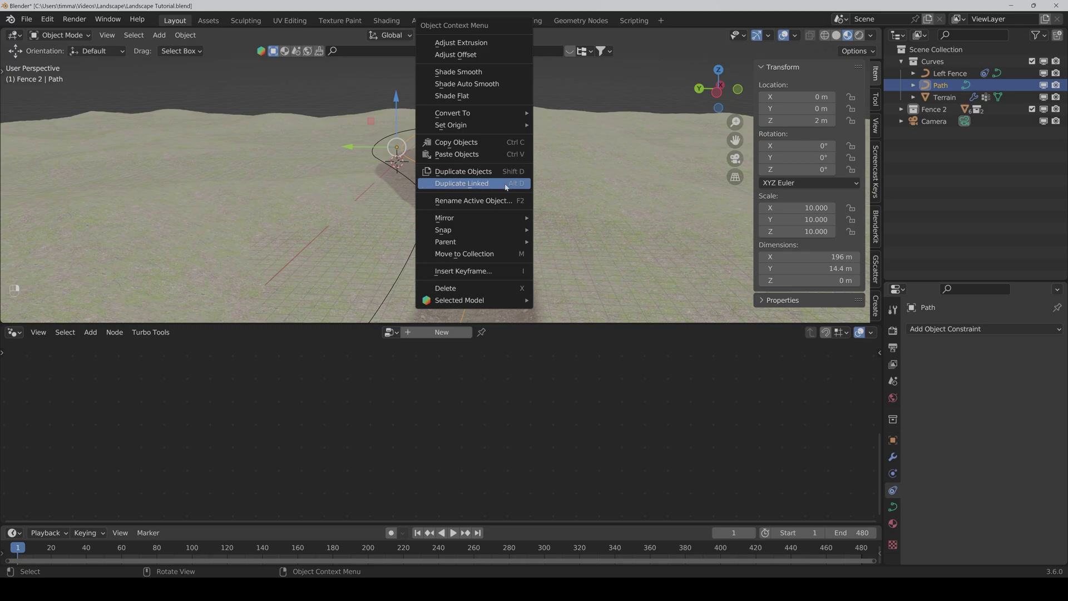
left_click(509, 185)
right_click(553, 177)
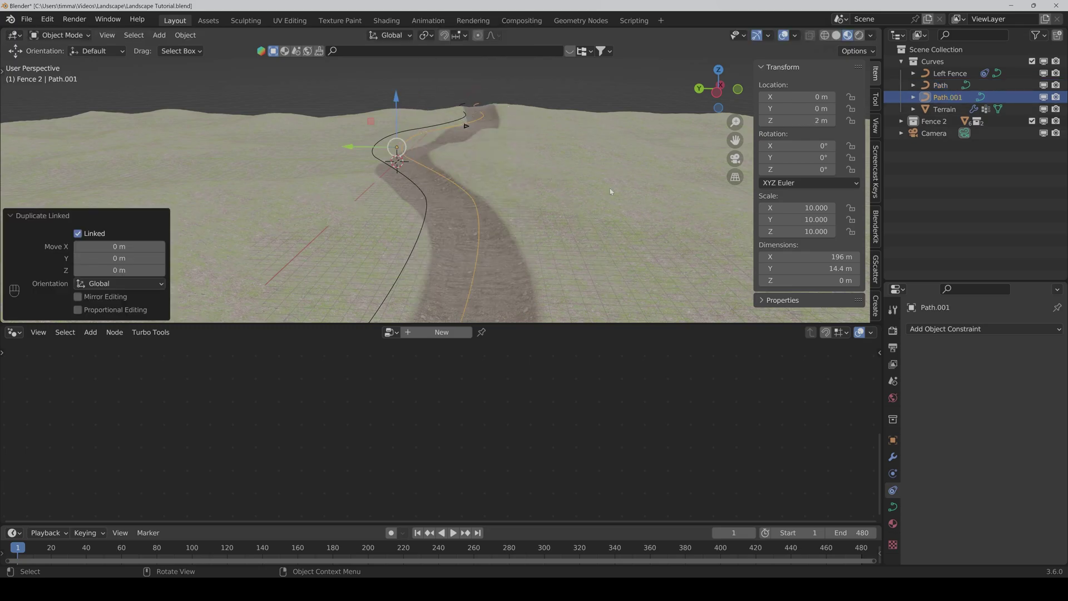
left_click(949, 329)
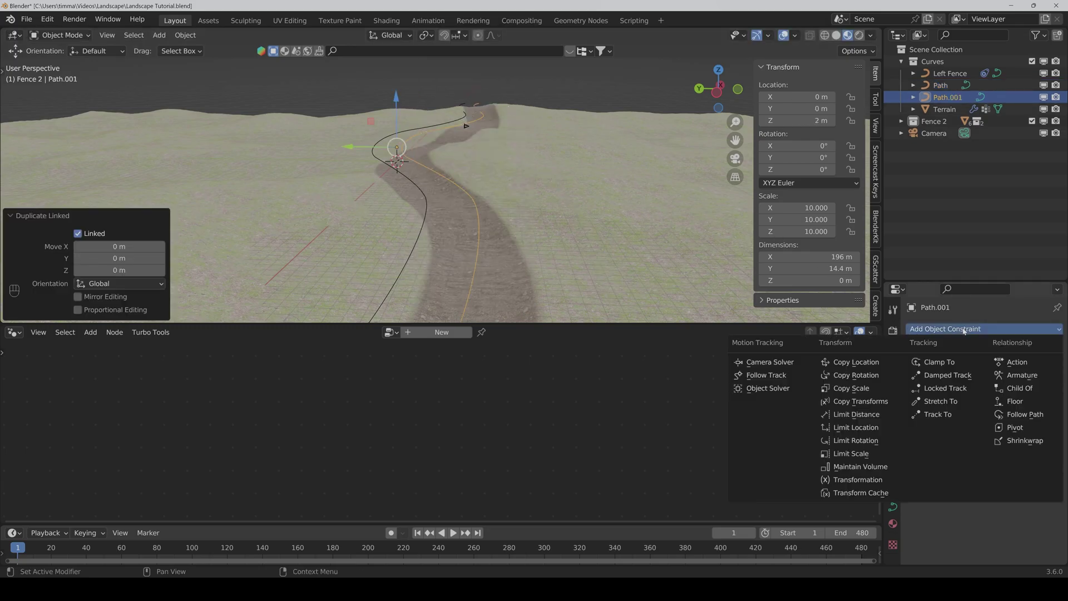
left_click(1032, 387)
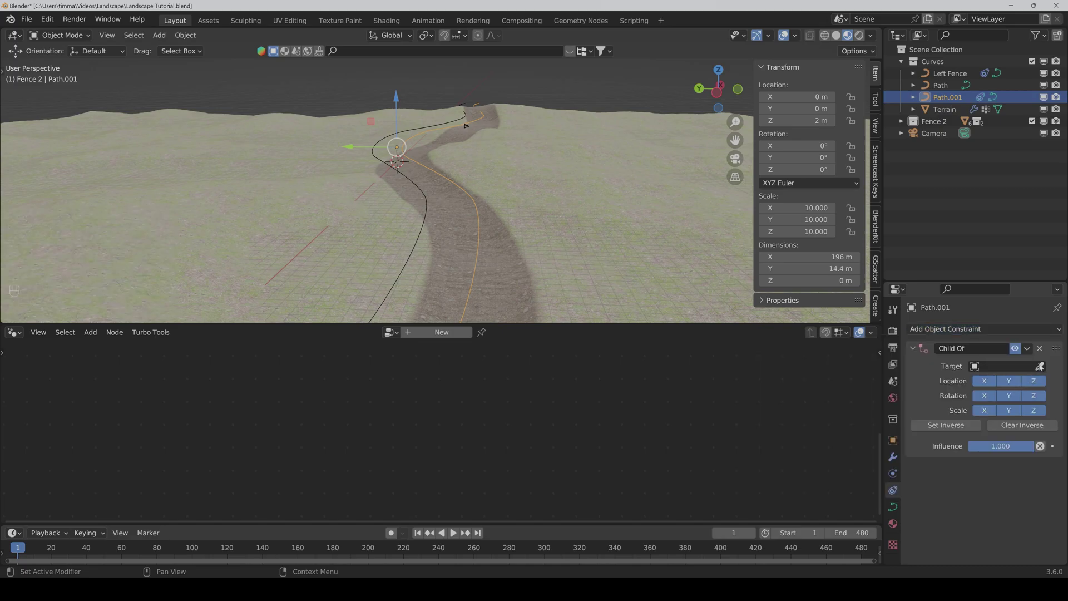
left_click(1039, 366)
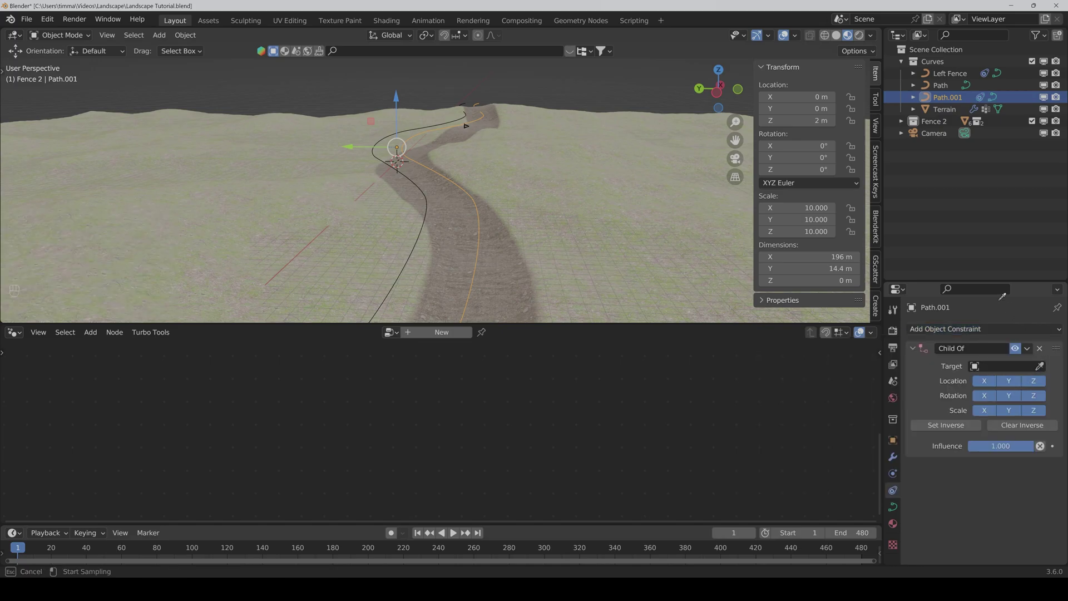
left_click(944, 83)
Step: Rename the new copy to Right Fence, set its Y location to -4 m, and deselect it
key("F2")
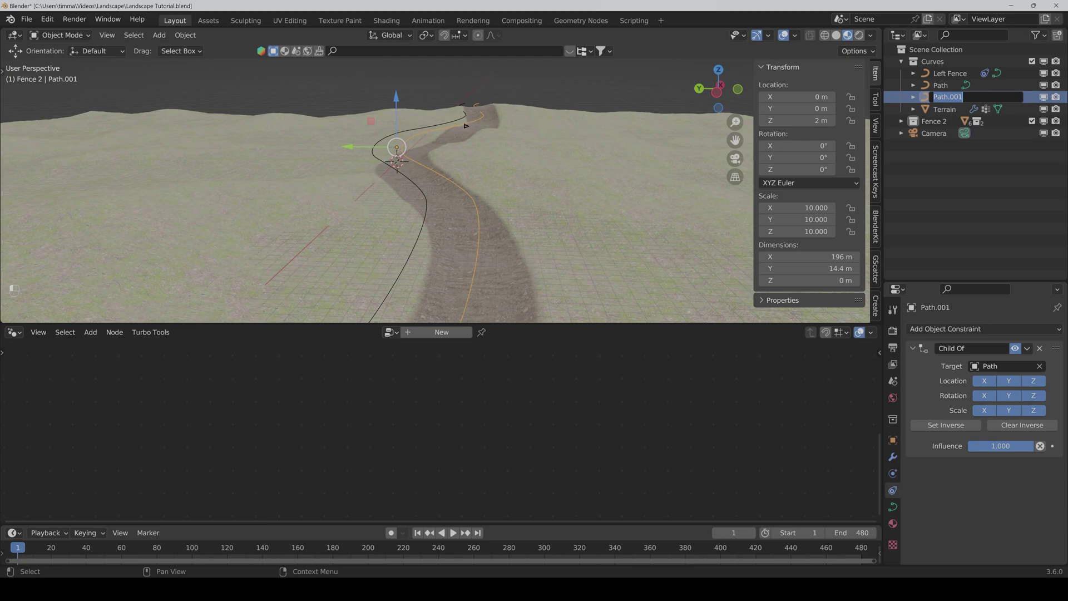
type("Right Fence")
key("Return")
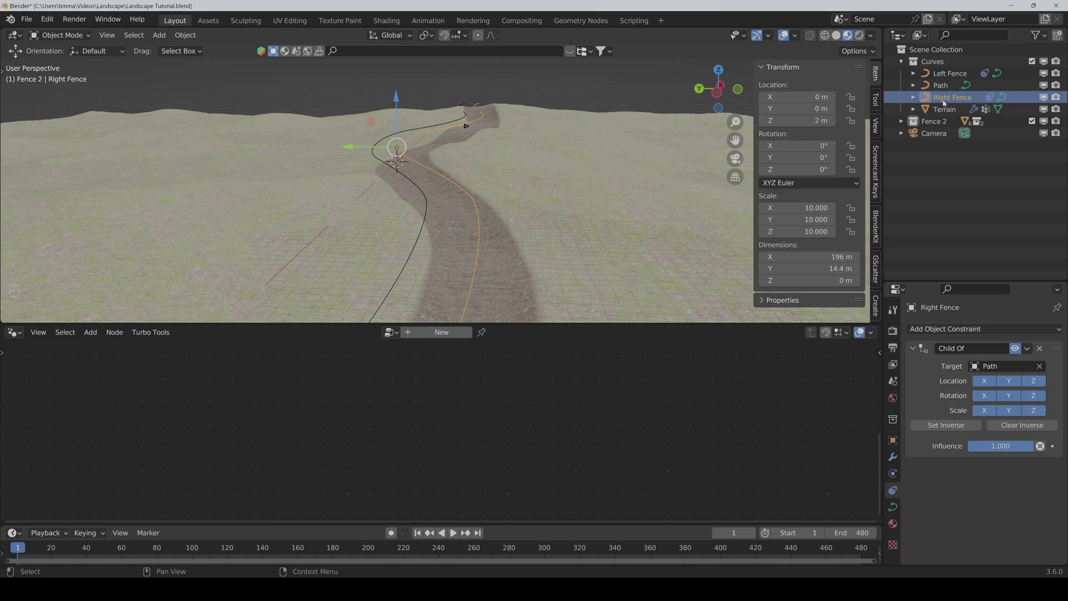
left_click_drag(807, 109, 777, 108)
left_click(797, 108)
type("-4")
key("Return")
key("alt+a")
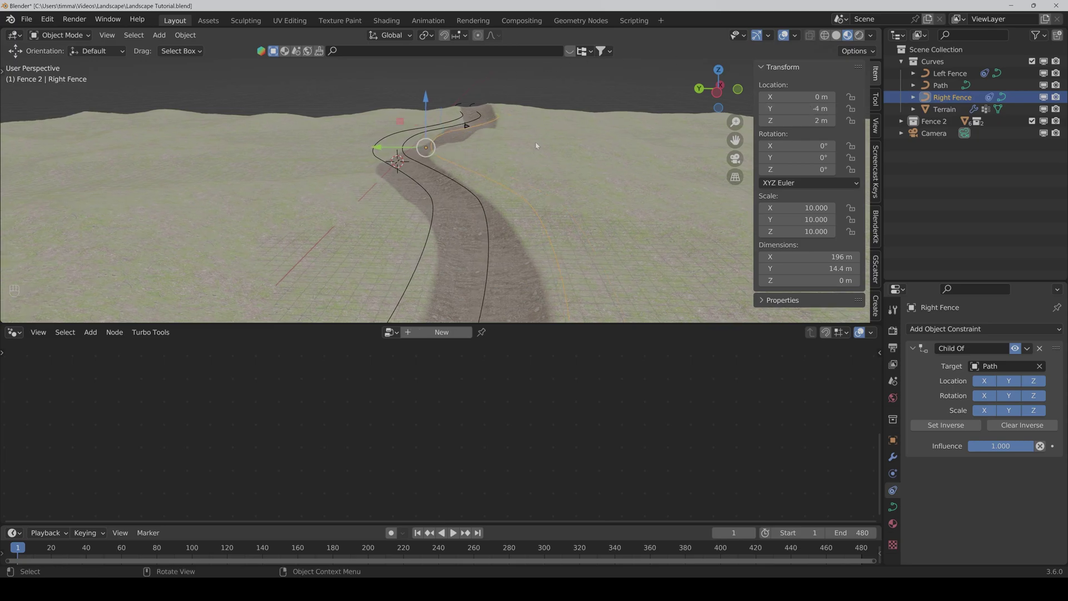
Step: In Edit Mode on Path, move the front control points to reshape the bend
left_click(603, 207)
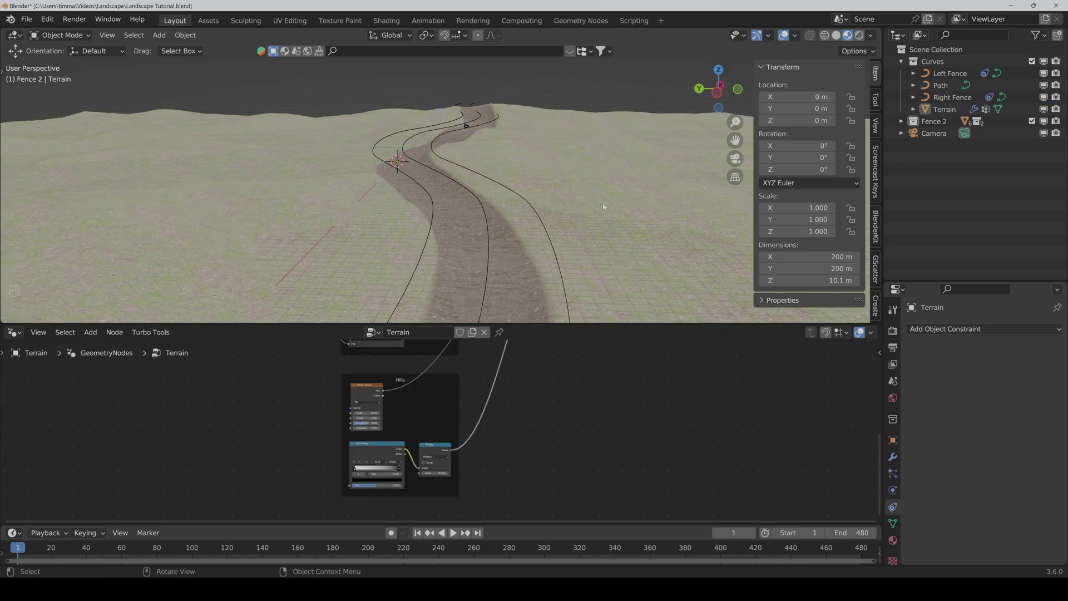
left_click(489, 233)
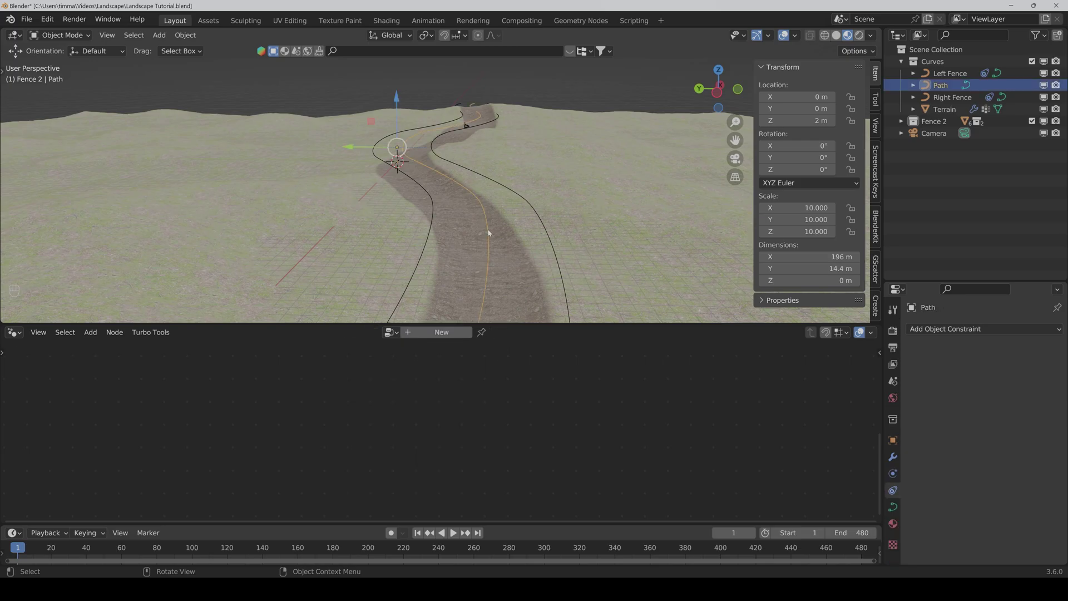
key("Tab")
left_click(488, 228)
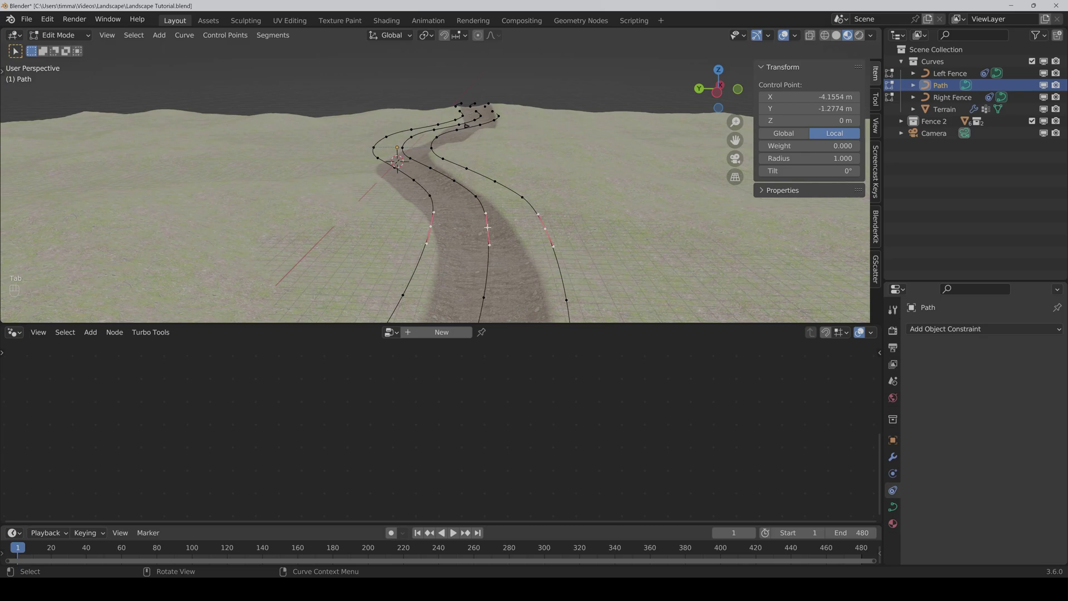
key("g")
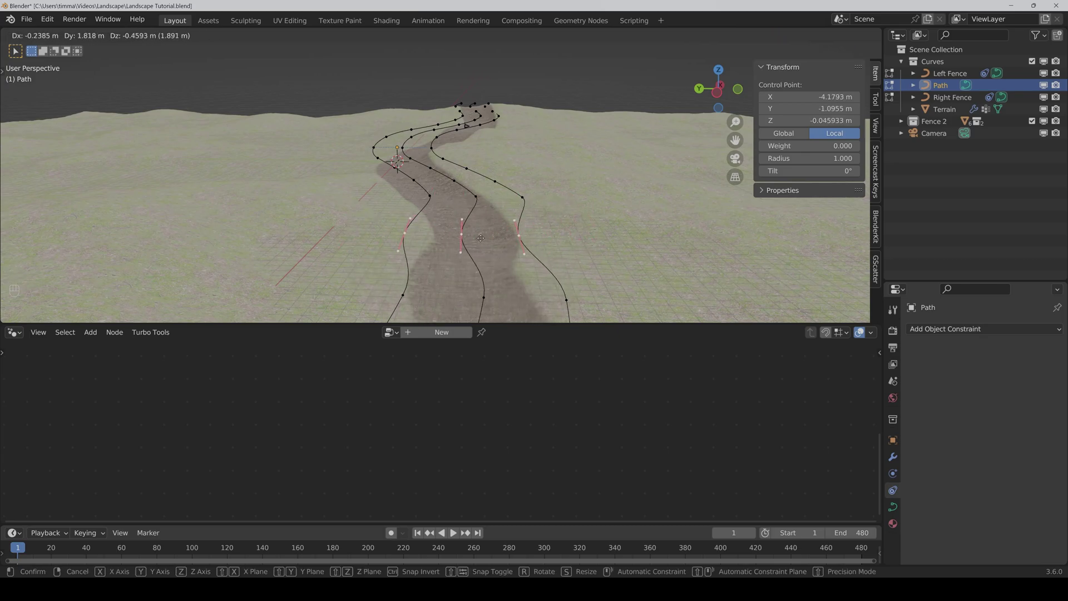
left_click(494, 227)
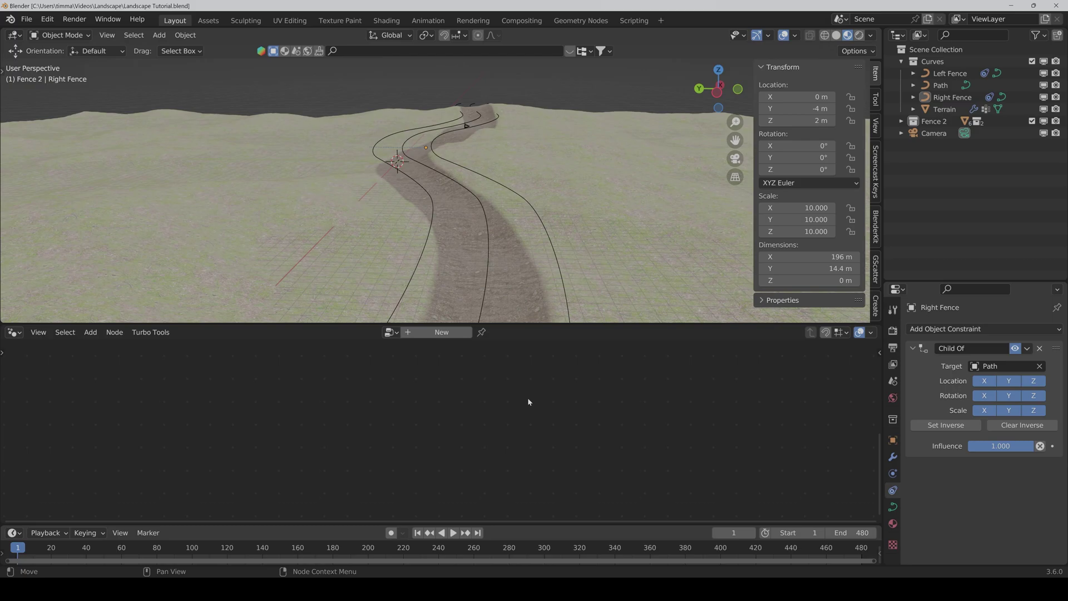
Step: Add a Geometry Nodes setup to Left Fence with Instance on Points on the input–output link
left_click(944, 76)
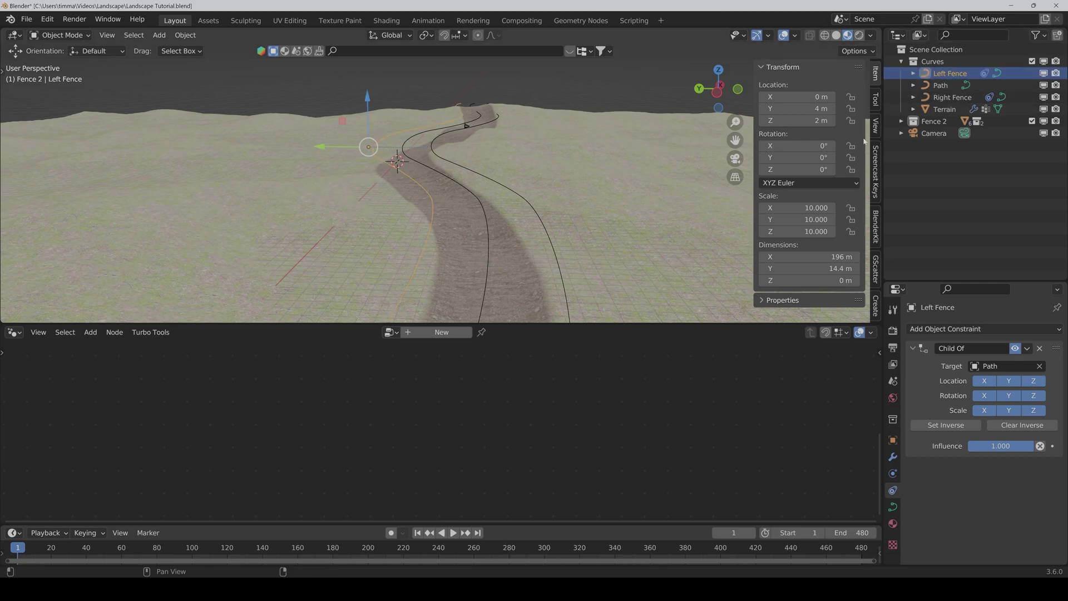
left_click(441, 332)
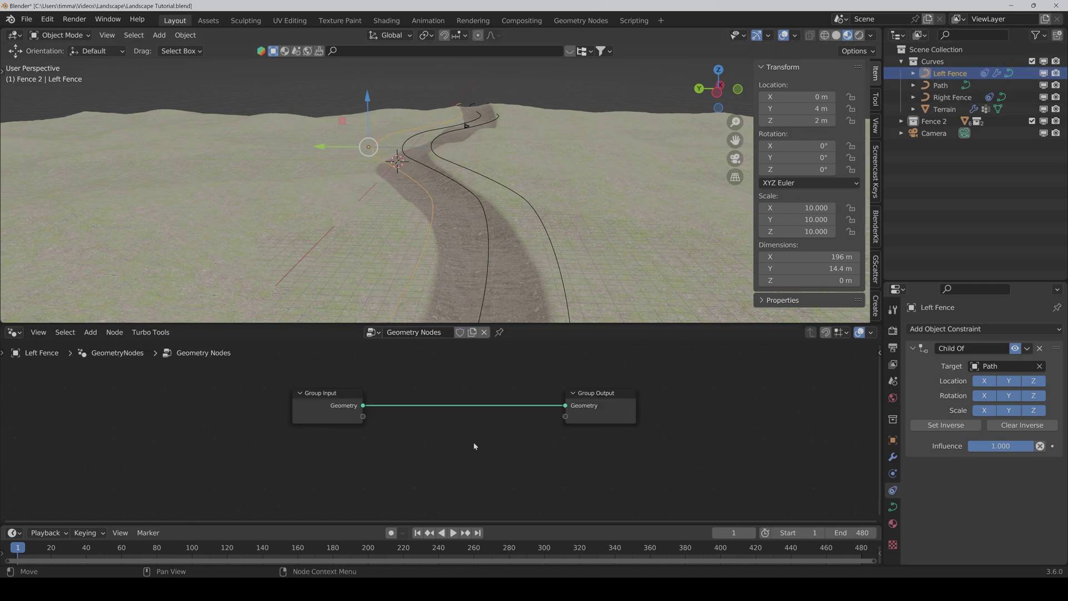
key("ctrl+shift+a")
type("instance on")
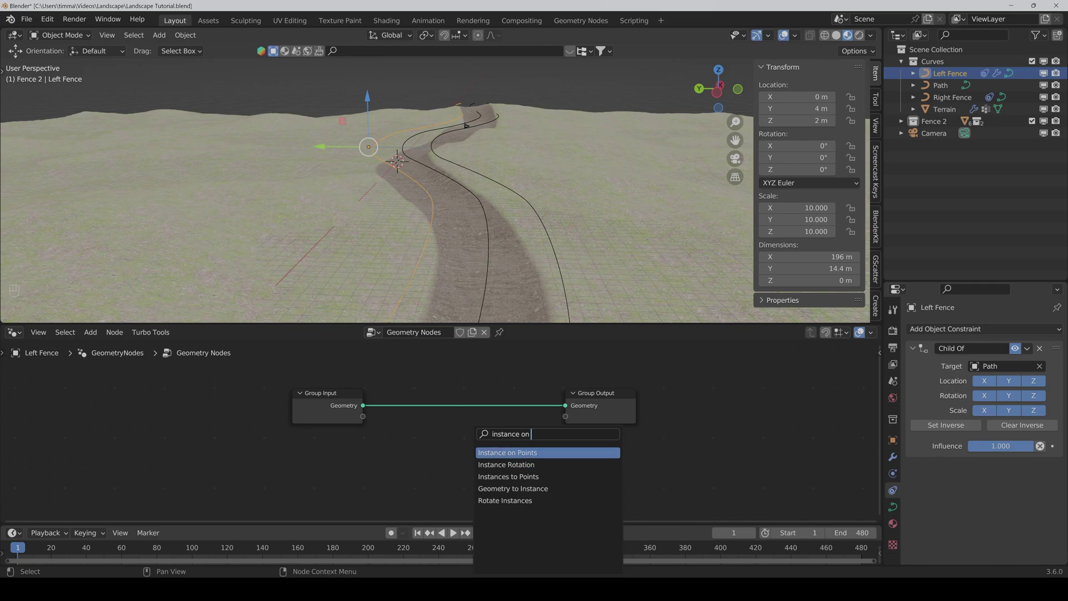
key("Return")
left_click(502, 401)
Step: Insert a Set Position node between Group Input and Instance on Points
scroll(521, 443, "down", 3)
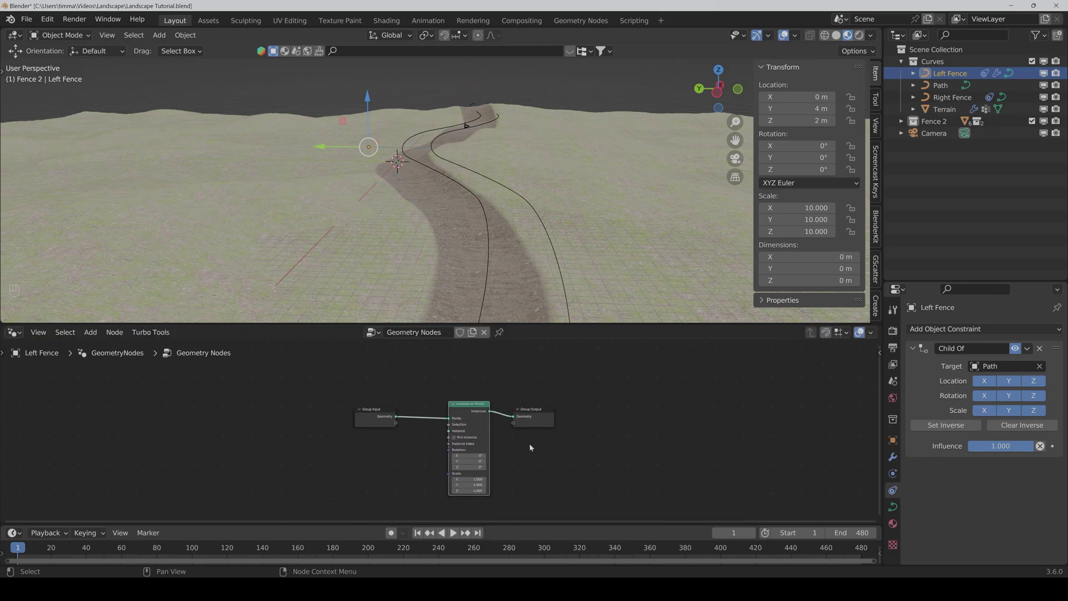
left_click_drag(370, 415, 230, 403)
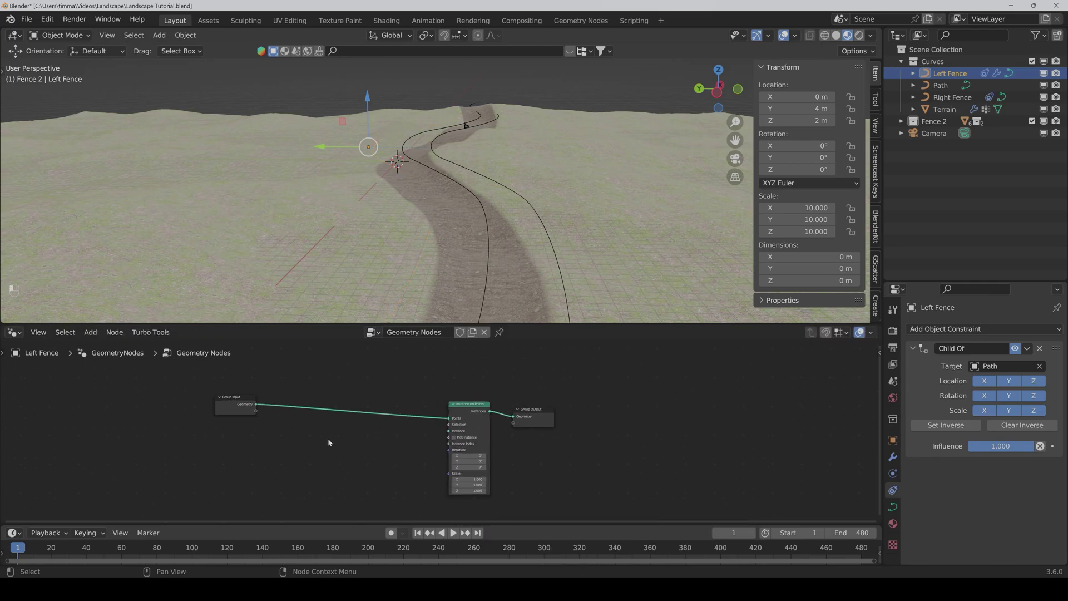
key("shift+ctrl+a")
type("set p")
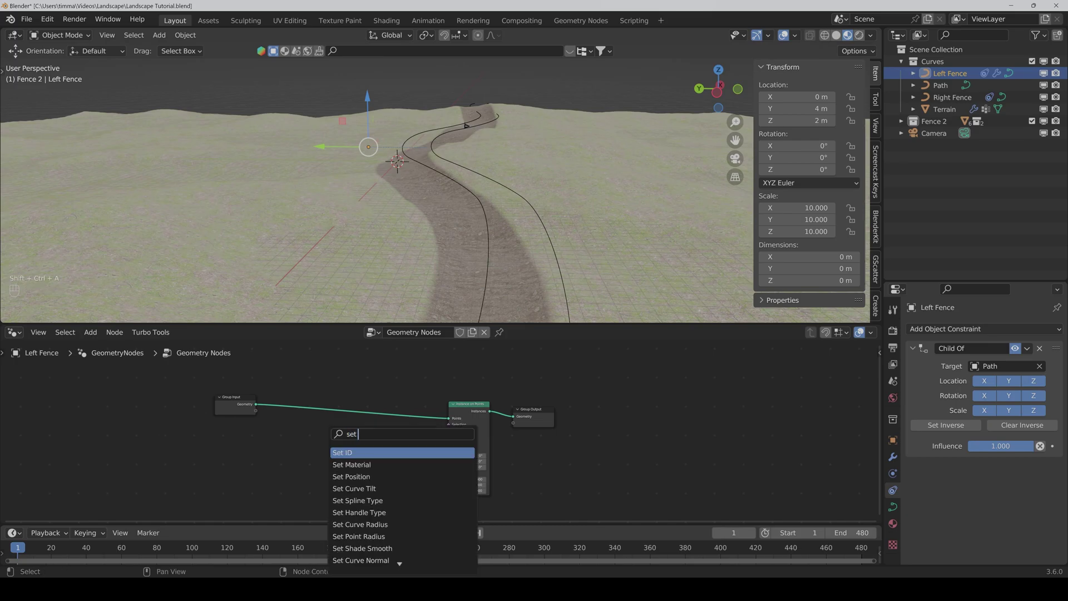
key("Return")
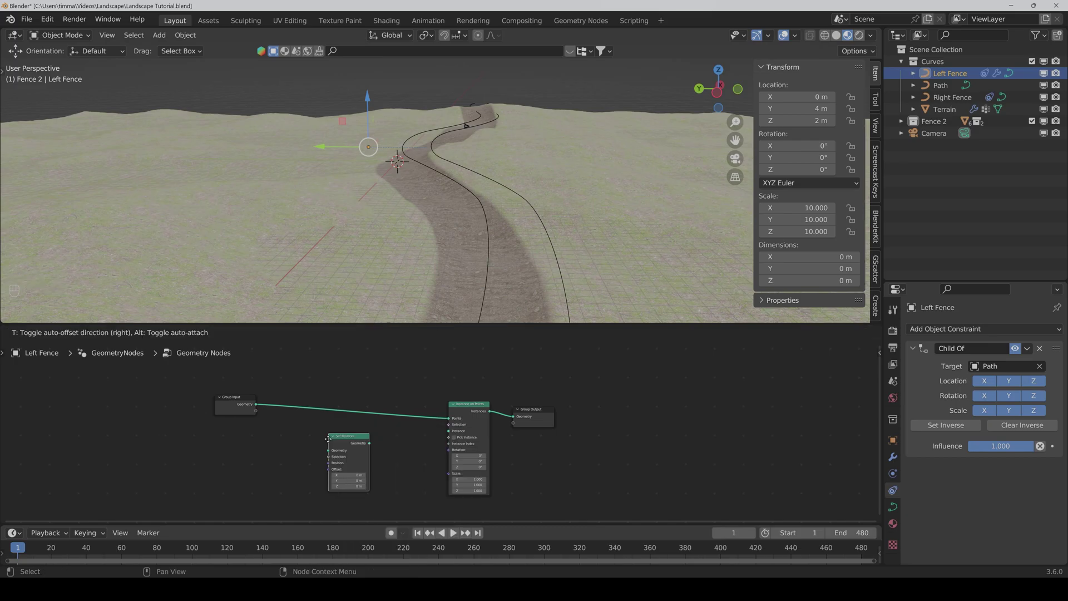
left_click(351, 400)
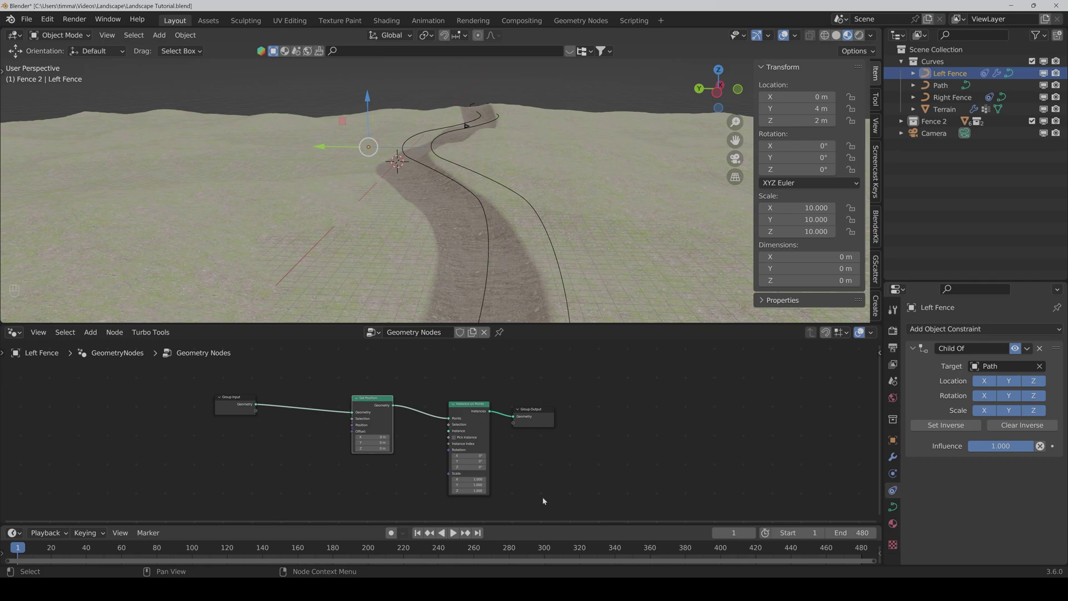
Step: Add a Collection Info node and link its Instances output to Instance on Points' Instance input
middle_click_drag(542, 477, 558, 436)
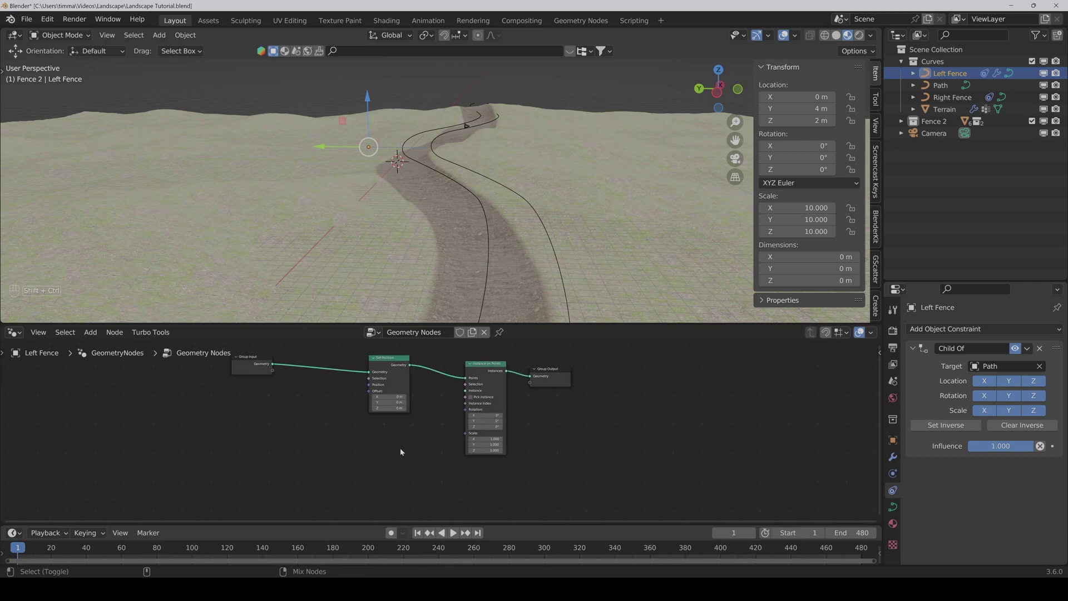
key("ctrl+shift+a")
type("collect")
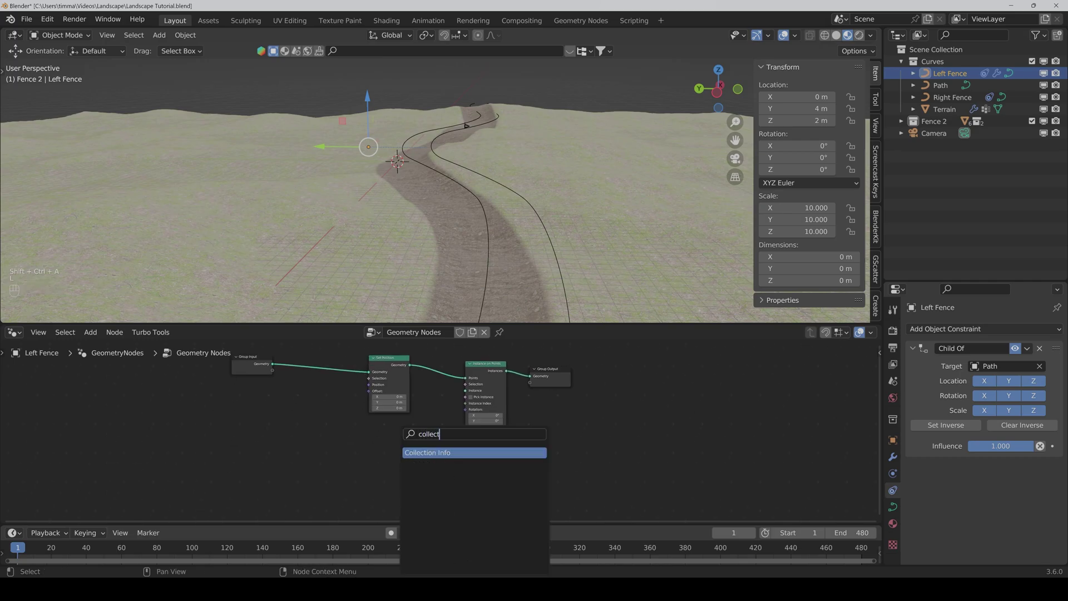
key("Return")
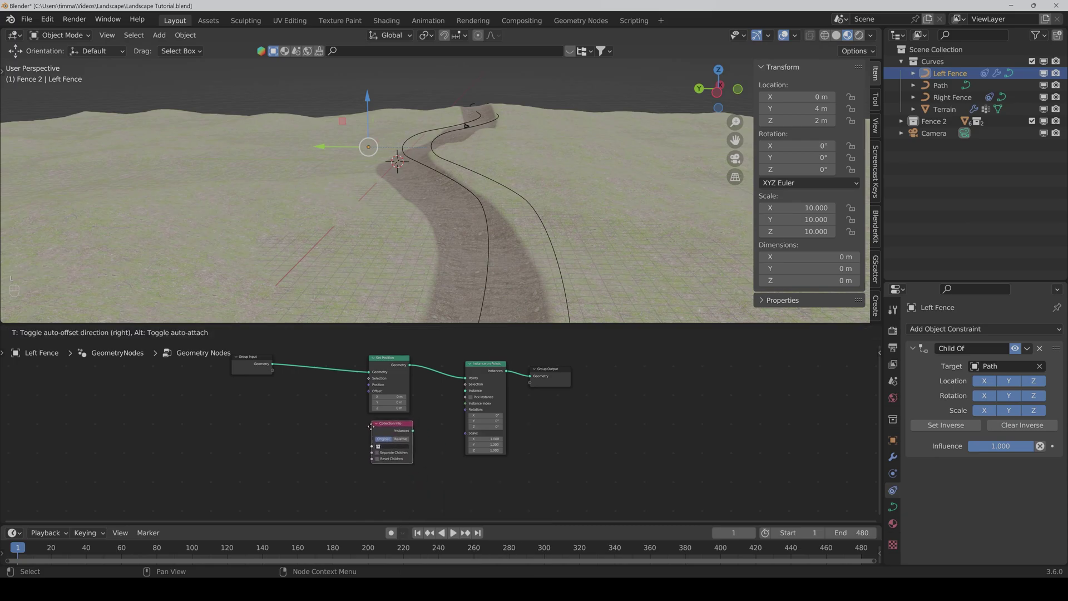
left_click(368, 426)
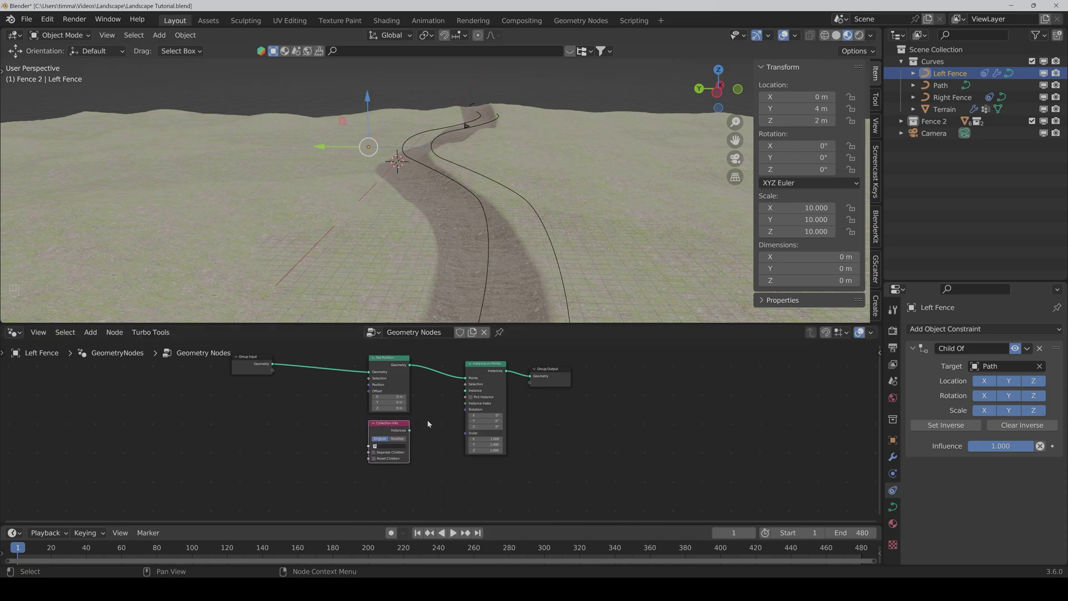
left_click_drag(409, 430, 465, 390)
Step: Insert a Resample Curve node on the Group Input–Set Position link and shift both nodes left
scroll(473, 459, "down", 2)
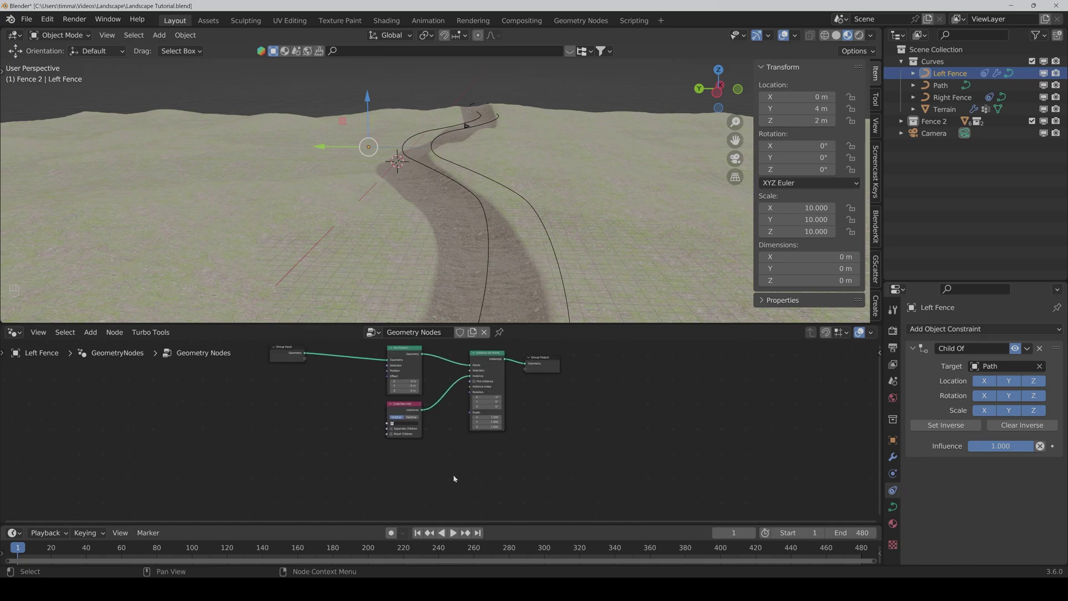
middle_click_drag(315, 427, 339, 451)
key("shift+ctrl+a")
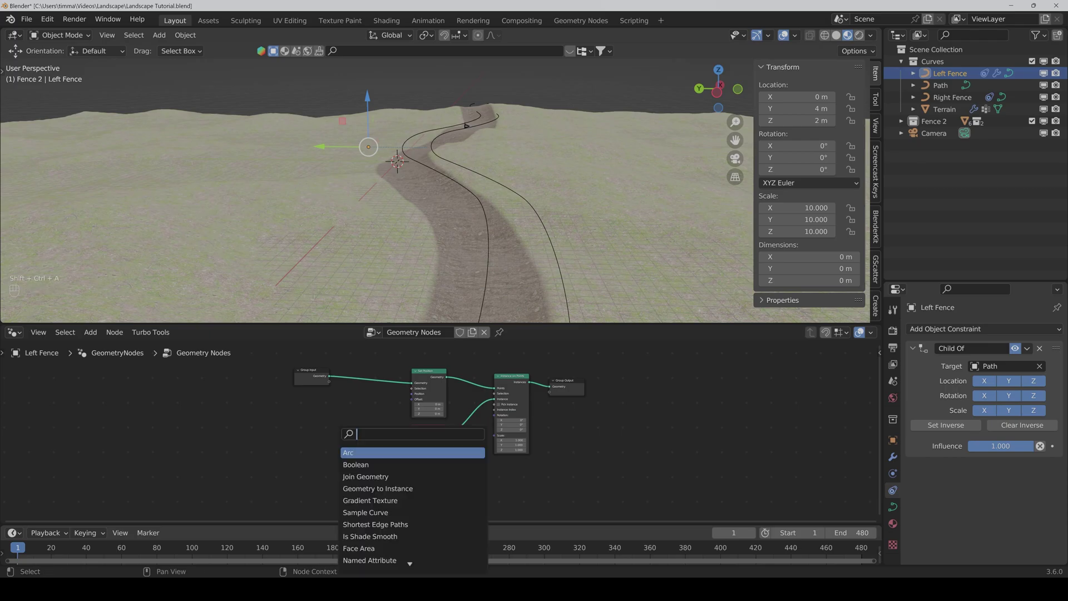
type("resample")
key("Return")
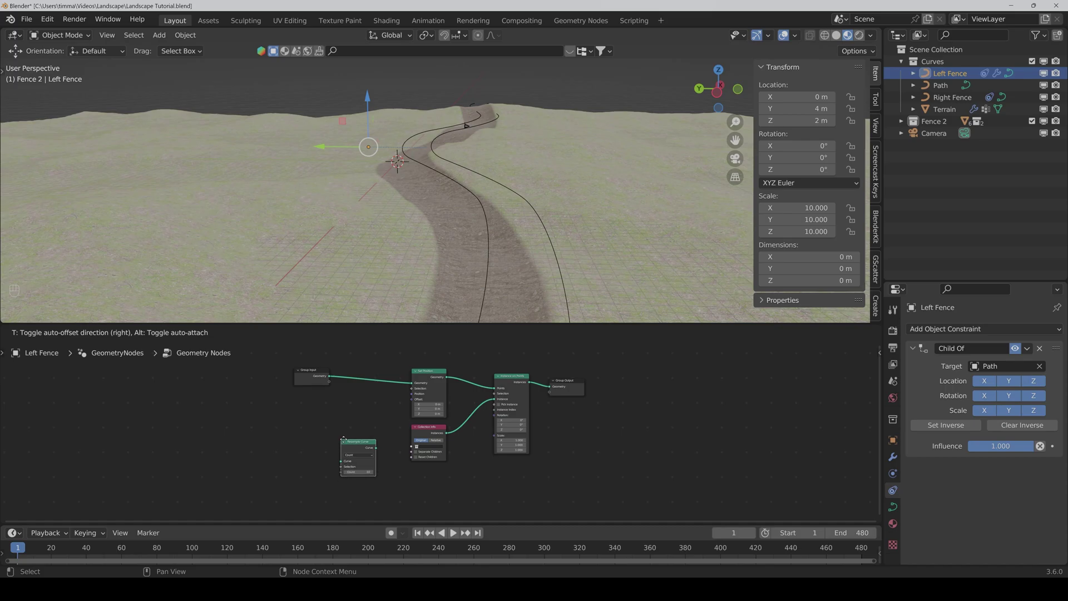
left_click(349, 372)
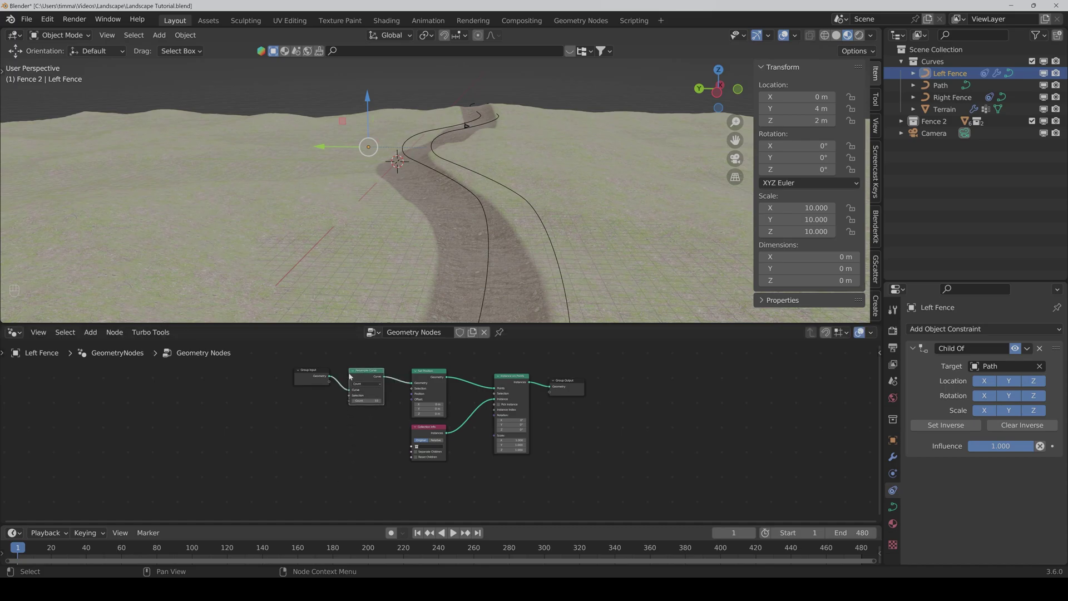
left_click_drag(375, 419, 295, 365)
left_click_drag(363, 373, 326, 380)
left_click(367, 421)
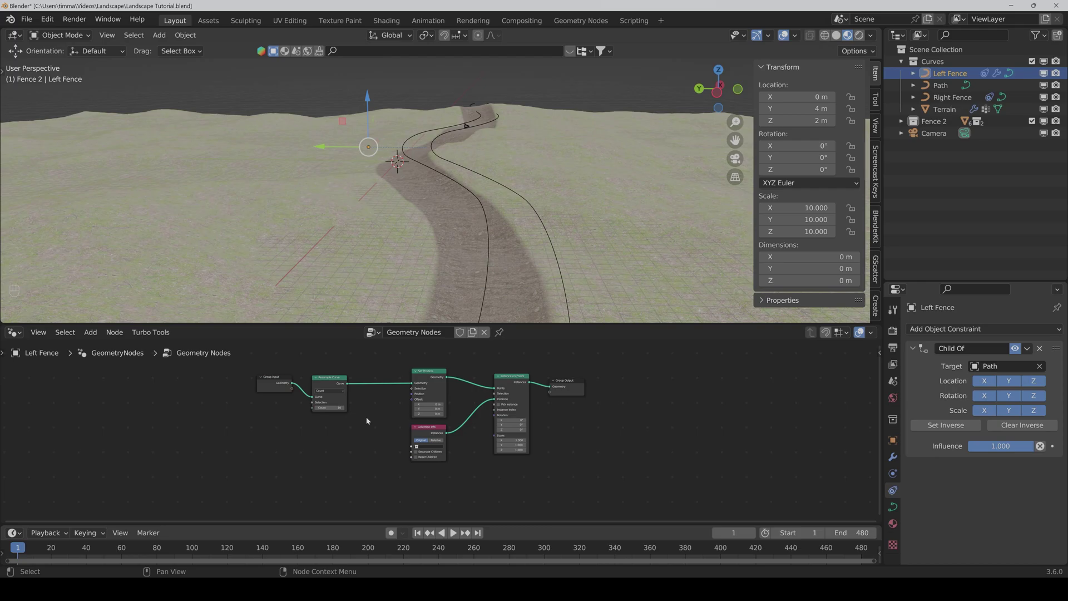
Step: Add a Sample Curve node with an Align Euler to Vector node beside it
scroll(389, 459, "down", 2, "shift")
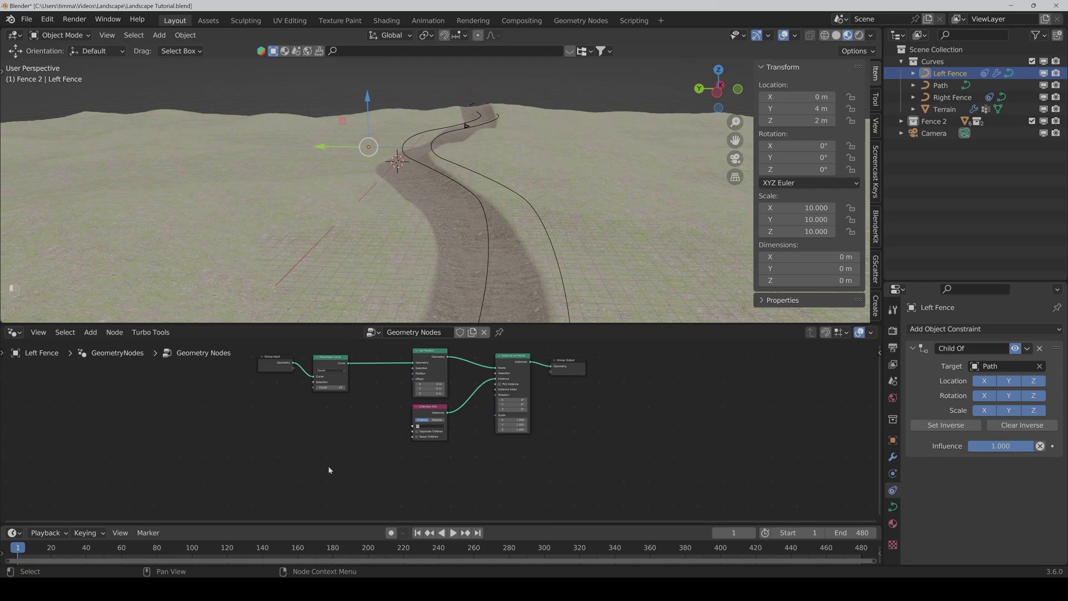
key("shift+ctrl+a")
type("sample")
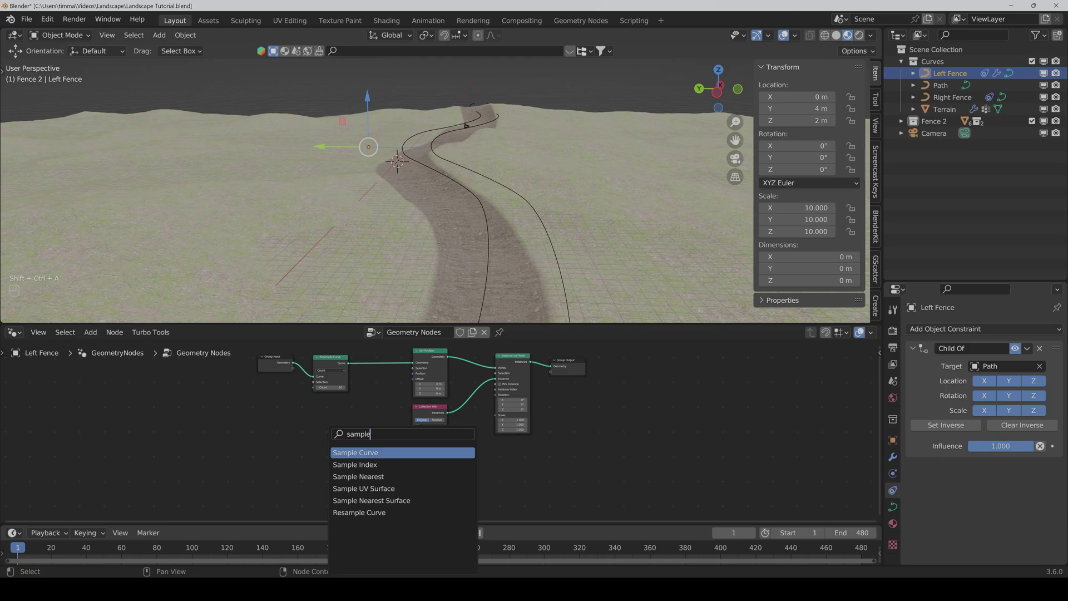
key("Return")
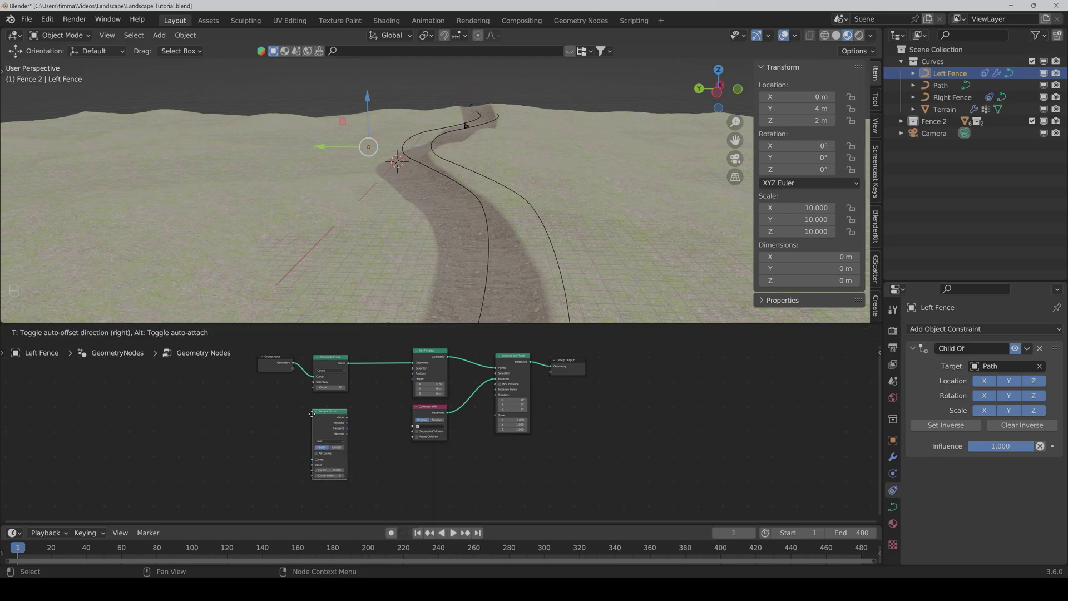
left_click(315, 409)
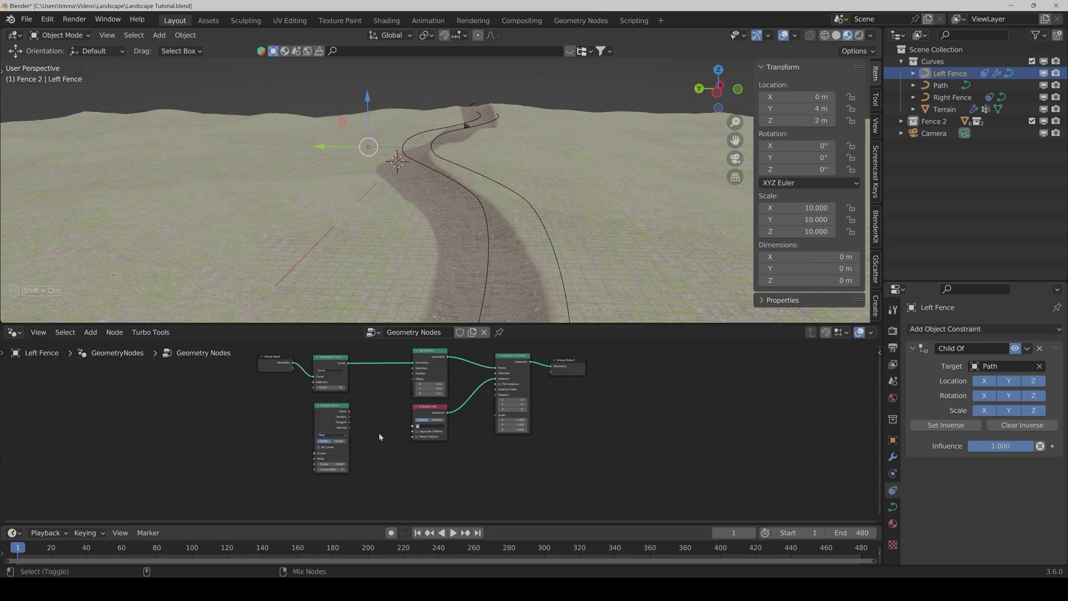
key("shift+a")
type("align")
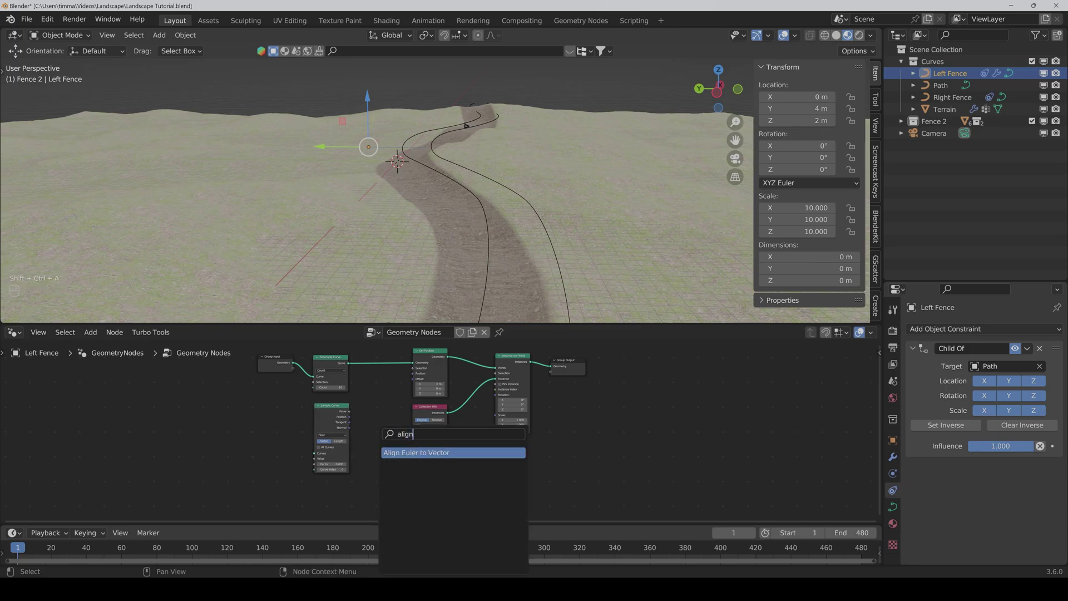
key("Return")
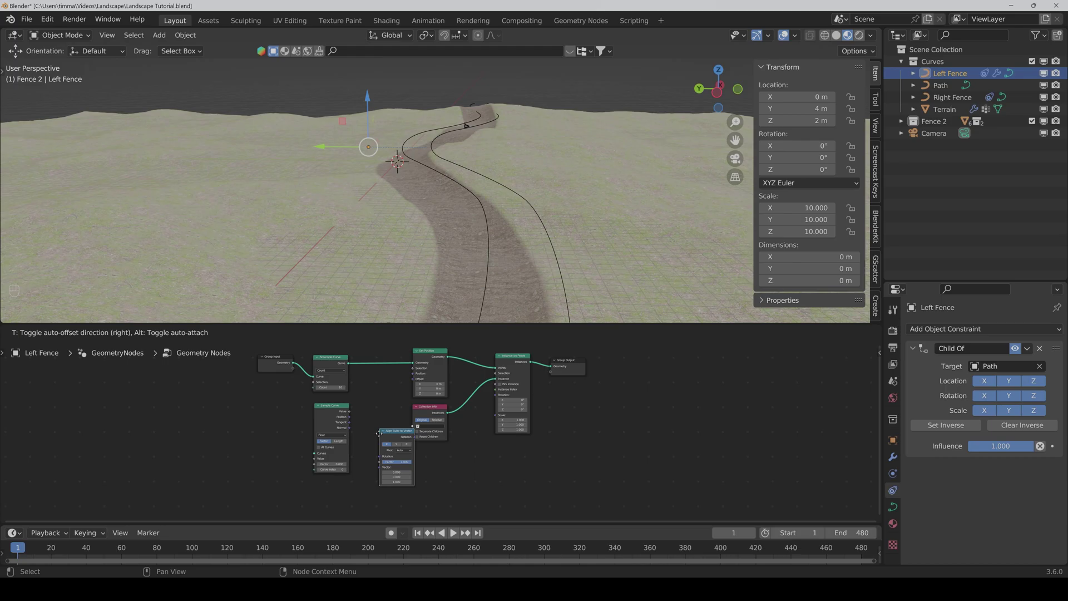
left_click(361, 412)
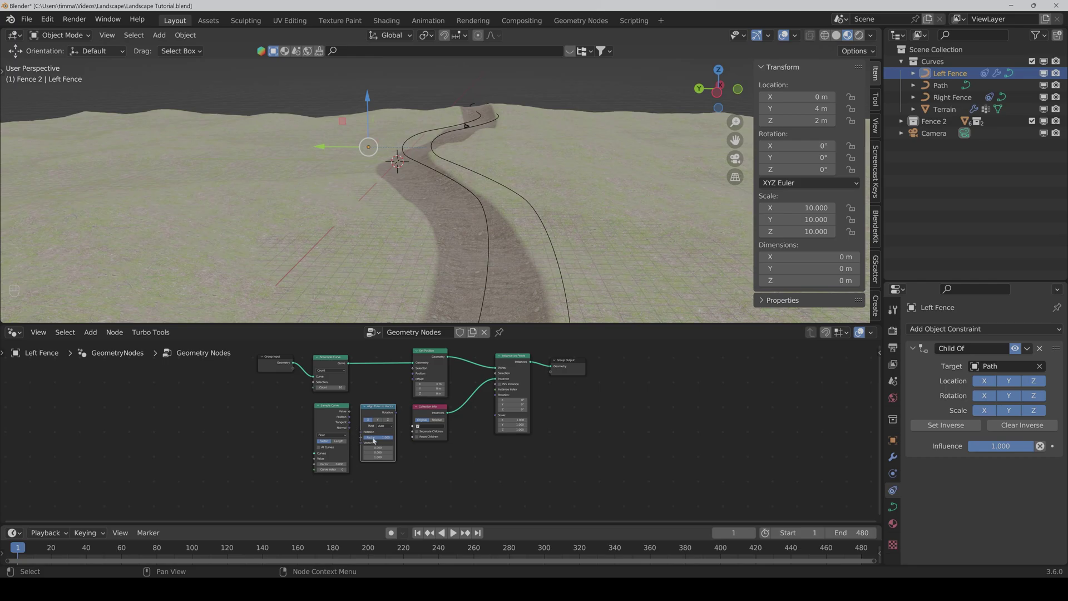
Step: Link Sample Curve's Tangent into the Vector input and the aligned Rotation into Instance on Points' Rotation
scroll(373, 440, "up", 2)
left_click_drag(294, 417, 326, 446)
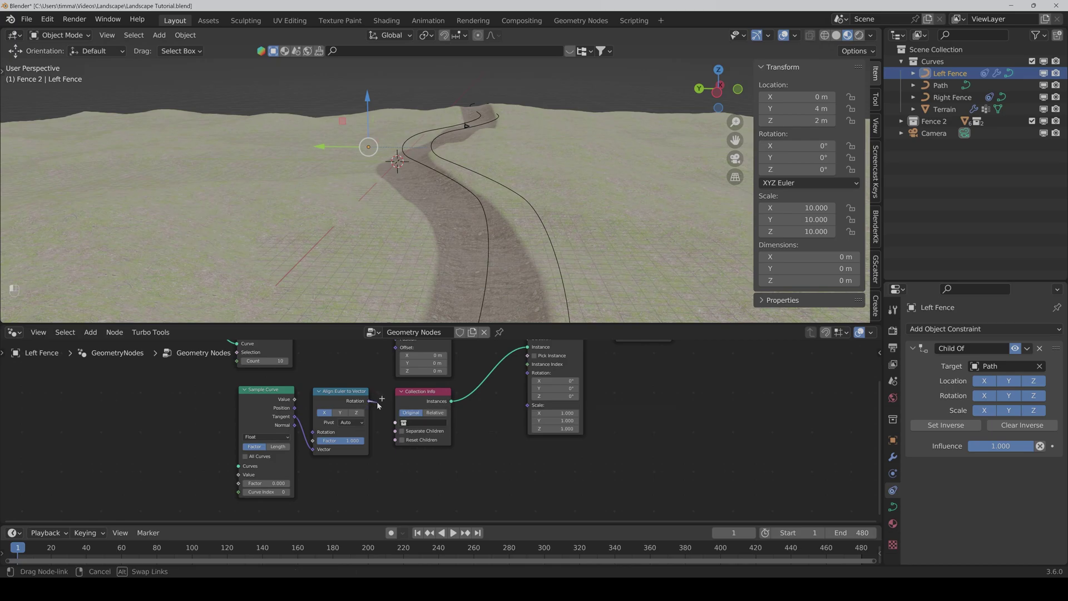
left_click_drag(370, 401, 527, 373)
scroll(359, 408, "down", 3)
middle_click_drag(359, 408, 398, 418)
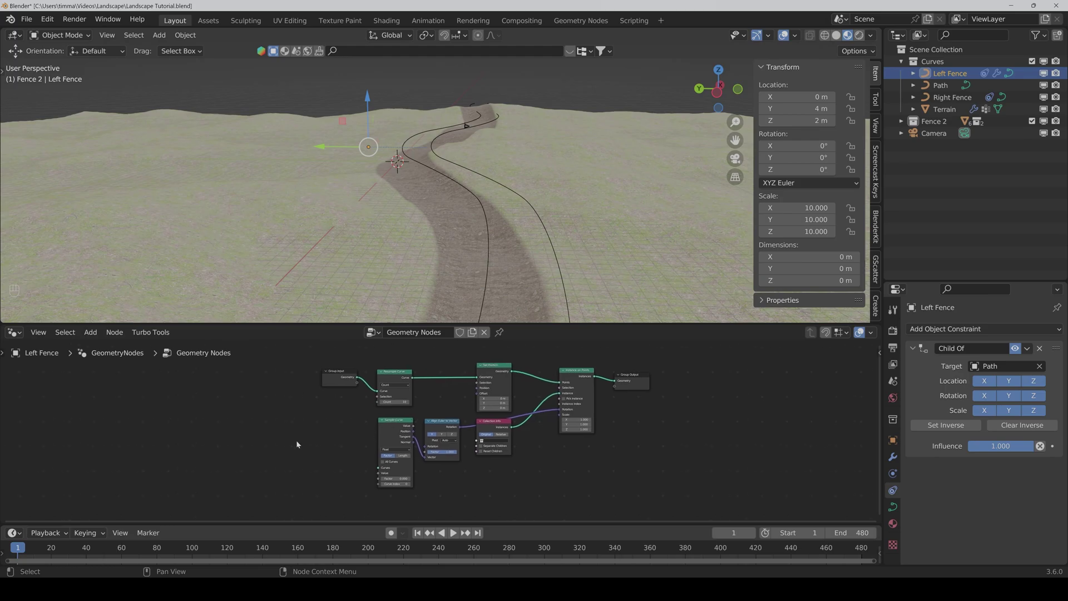
scroll(285, 474, "up", 4)
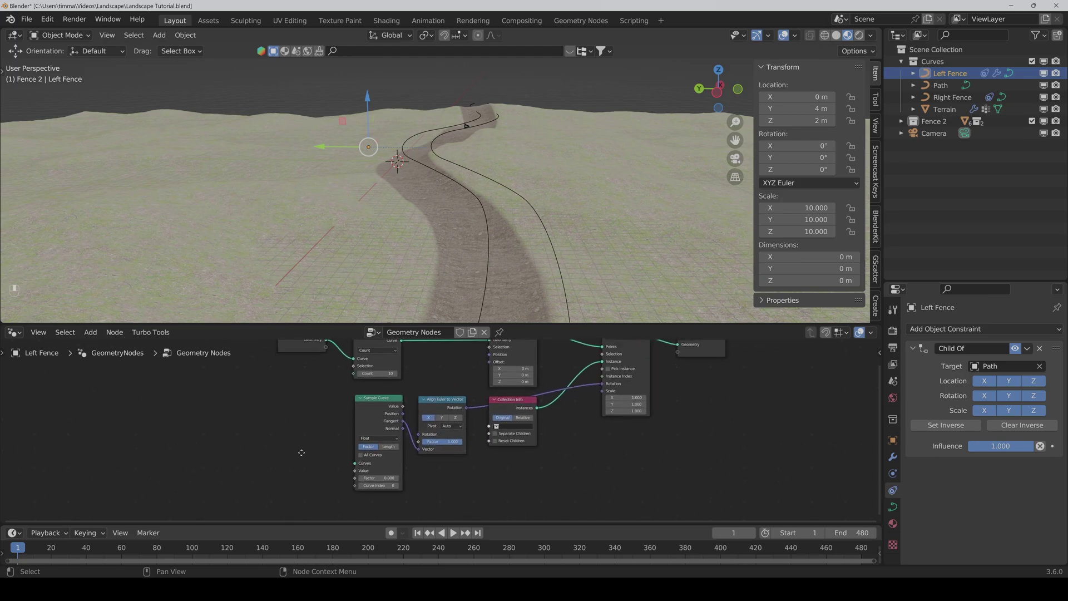
Step: Add a Spline Parameter node and link its Factor into Sample Curve's Factor input
key("ctrl+shift+a")
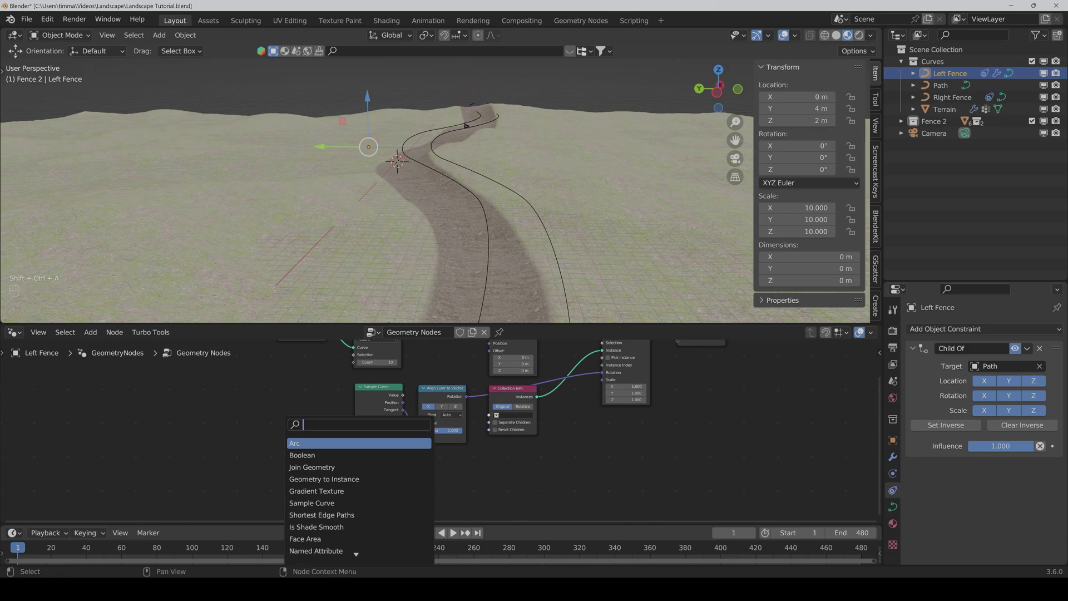
type("spline")
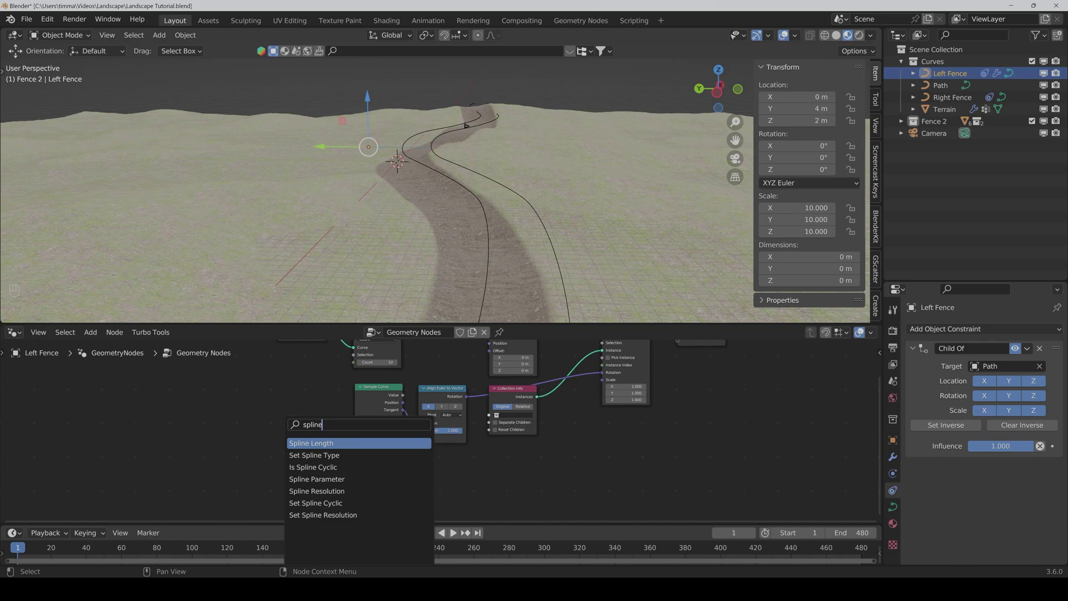
key("Down")
key("Down")
key("Down")
key("Return")
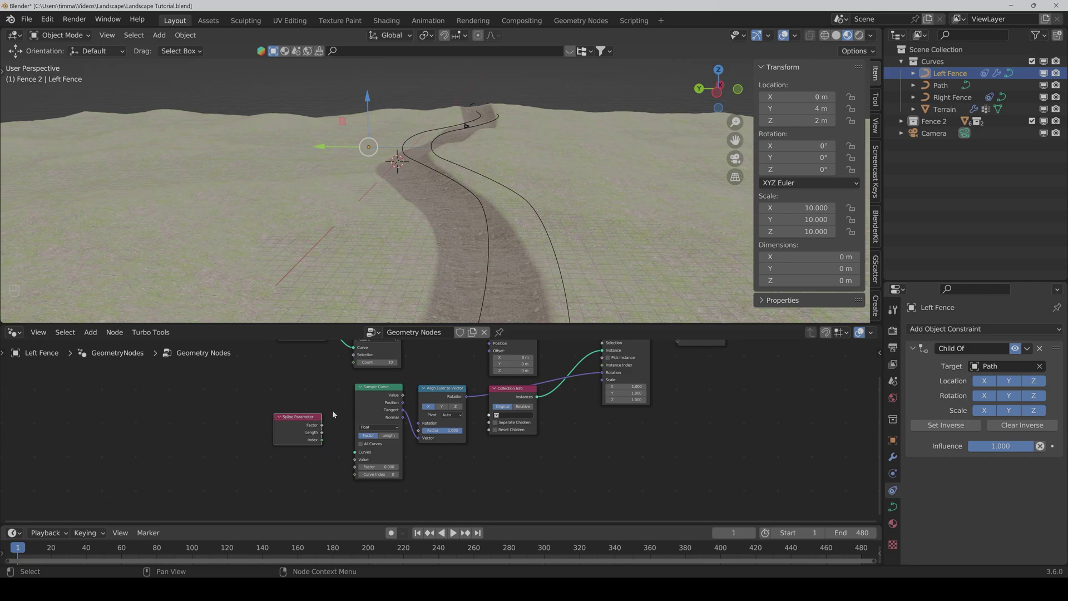
left_click_drag(321, 425, 355, 467)
Step: Frame the whole node tree and confirm Sample Curve's Curve Index value
key("Home")
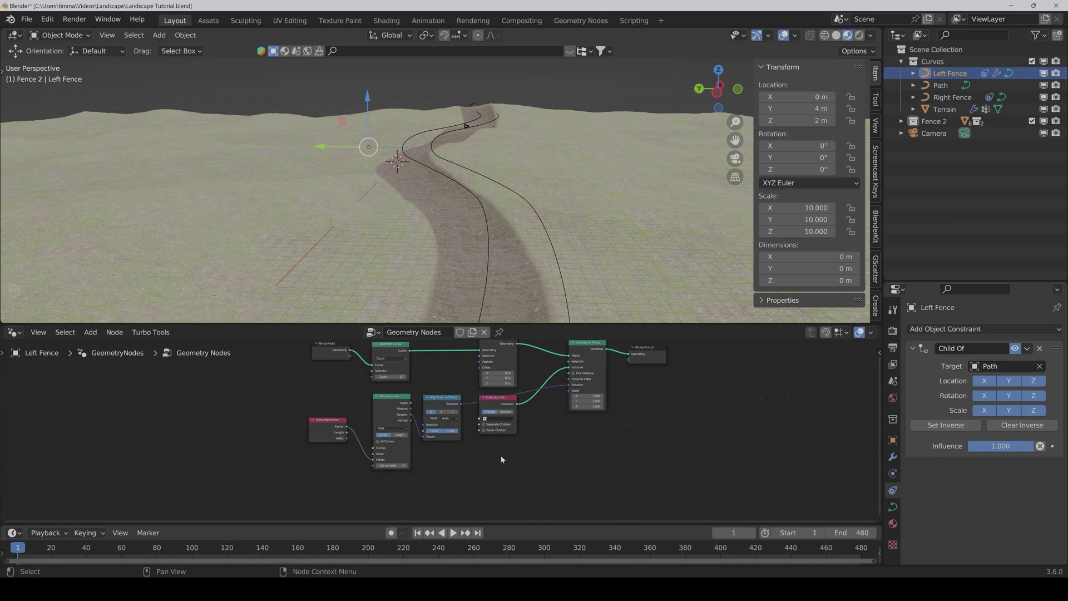
scroll(351, 462, "up", 1)
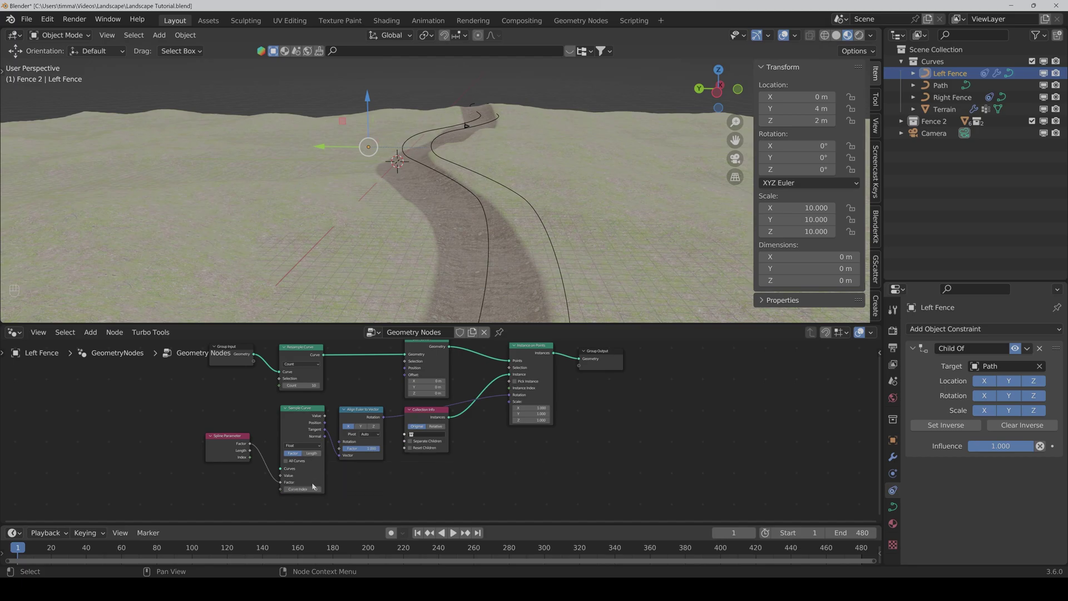
left_click(294, 489)
key("Return")
middle_click_drag(577, 462, 565, 471)
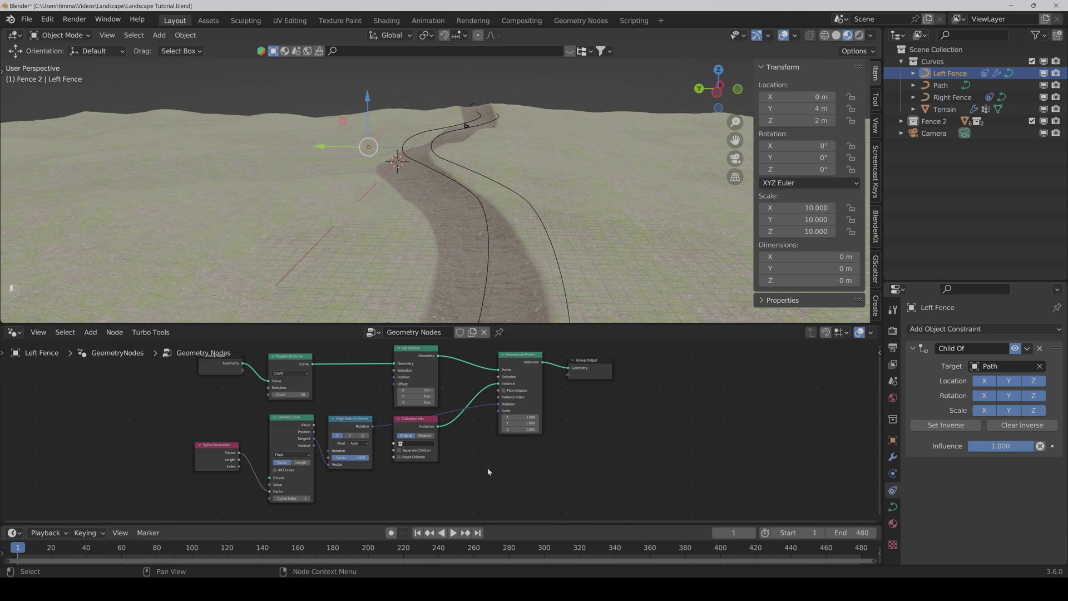
Step: Add a Value node of 1.000 driving Instance on Points' Scale, shifting the output nodes right for room
key("shift+ctrl+a")
type("valu")
key("Return")
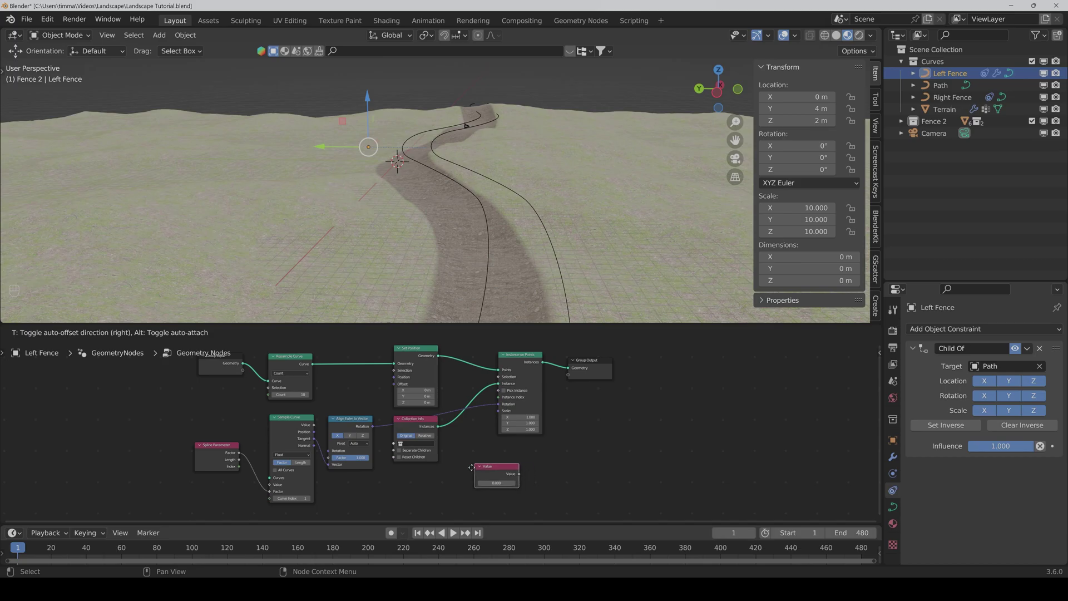
left_click(446, 438)
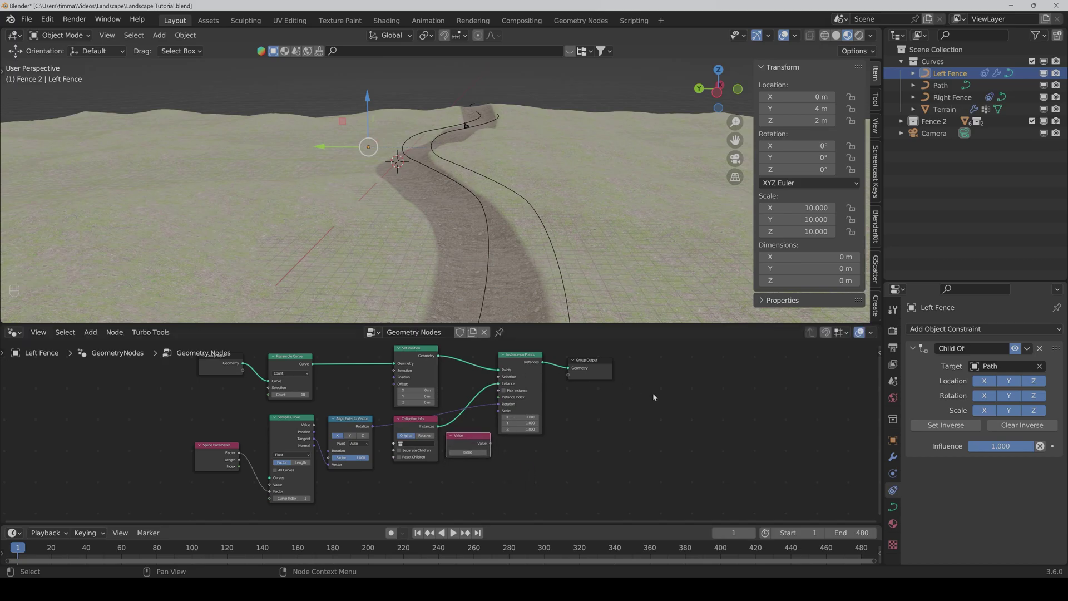
left_click_drag(654, 399, 523, 356)
key("g")
left_click(550, 360)
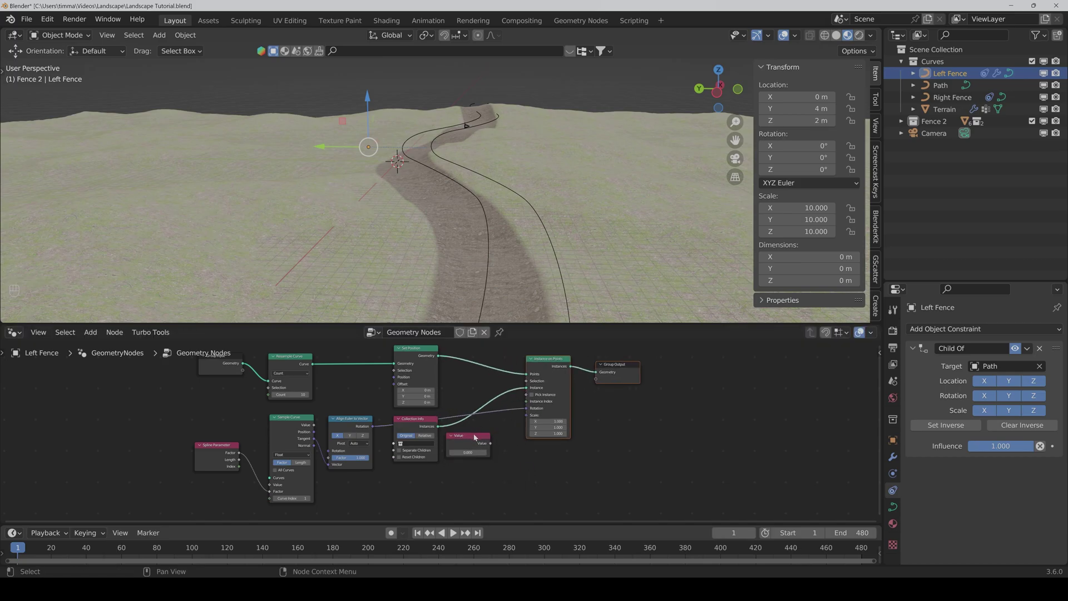
left_click_drag(476, 438, 526, 415)
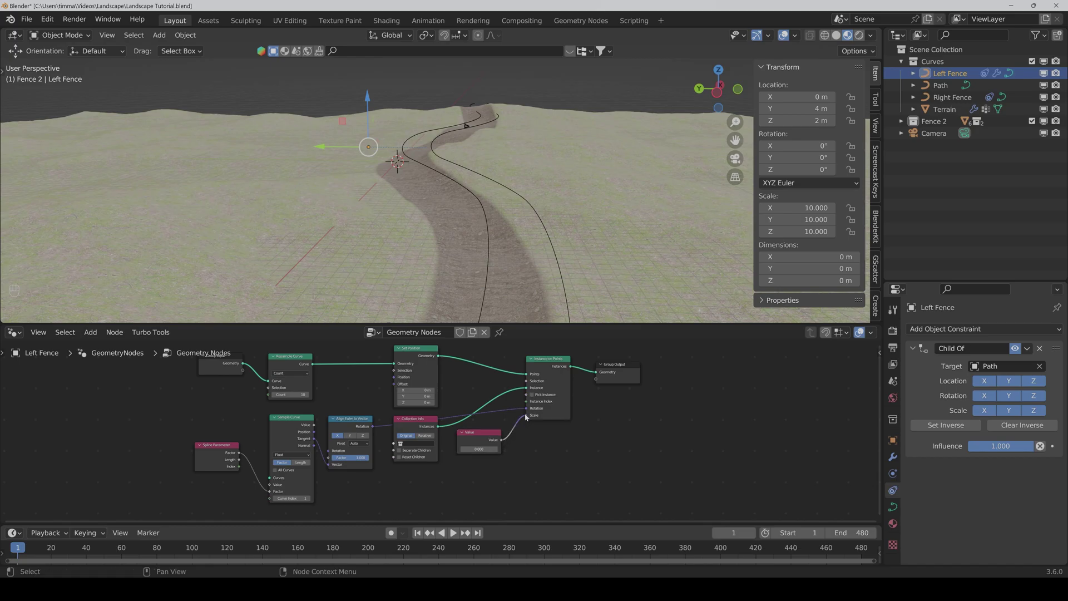
left_click(487, 449)
type("1")
key("Return")
Step: Expand Fence 2 in the Outliner and choose Wood 2 as Collection Info's collection
scroll(439, 475, "up", 2)
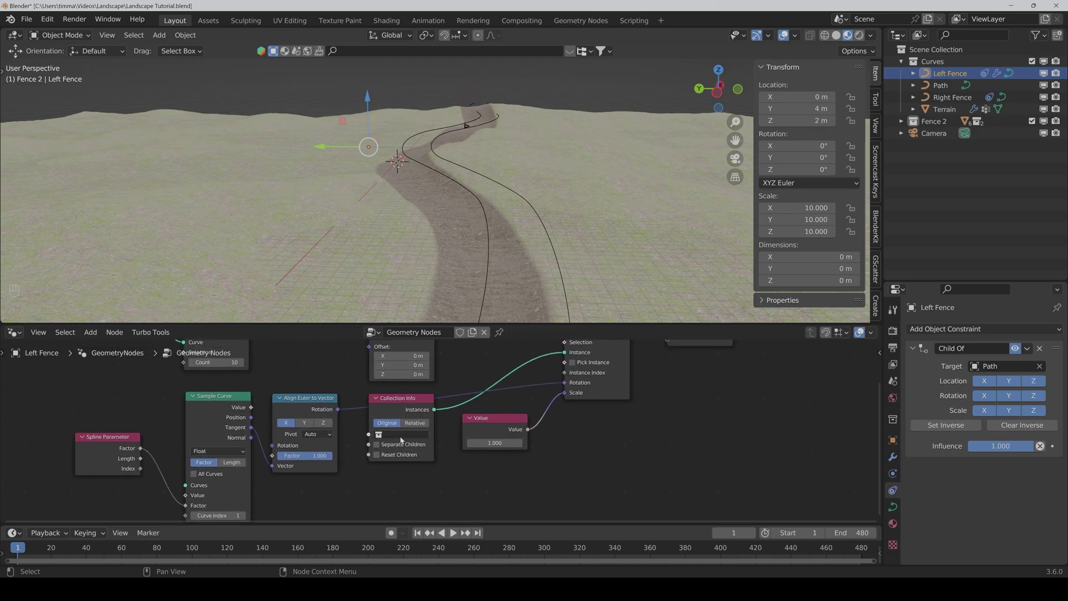
left_click(902, 122)
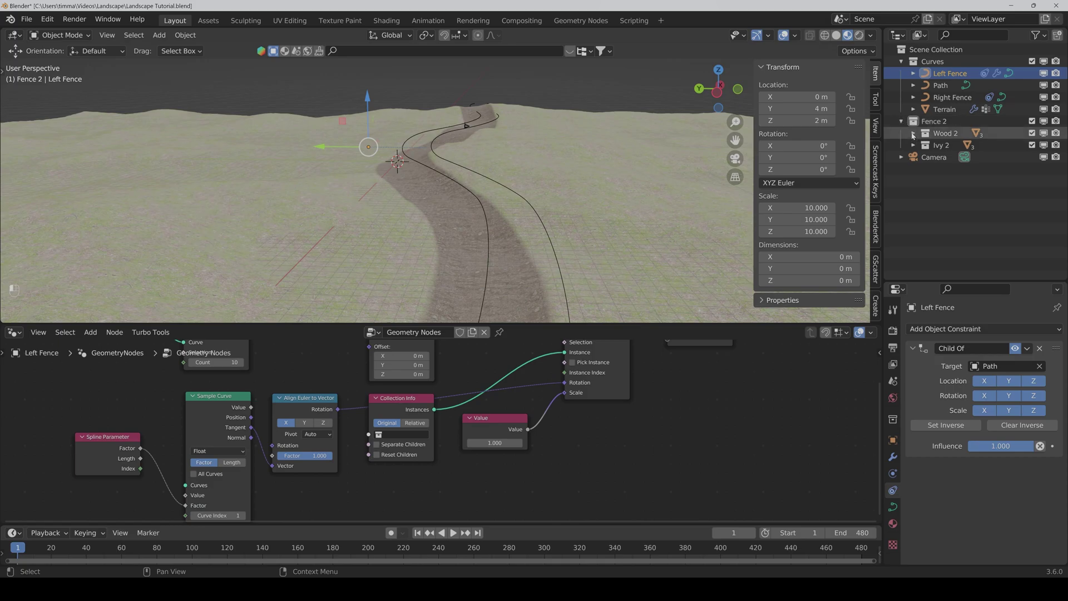
left_click(913, 134)
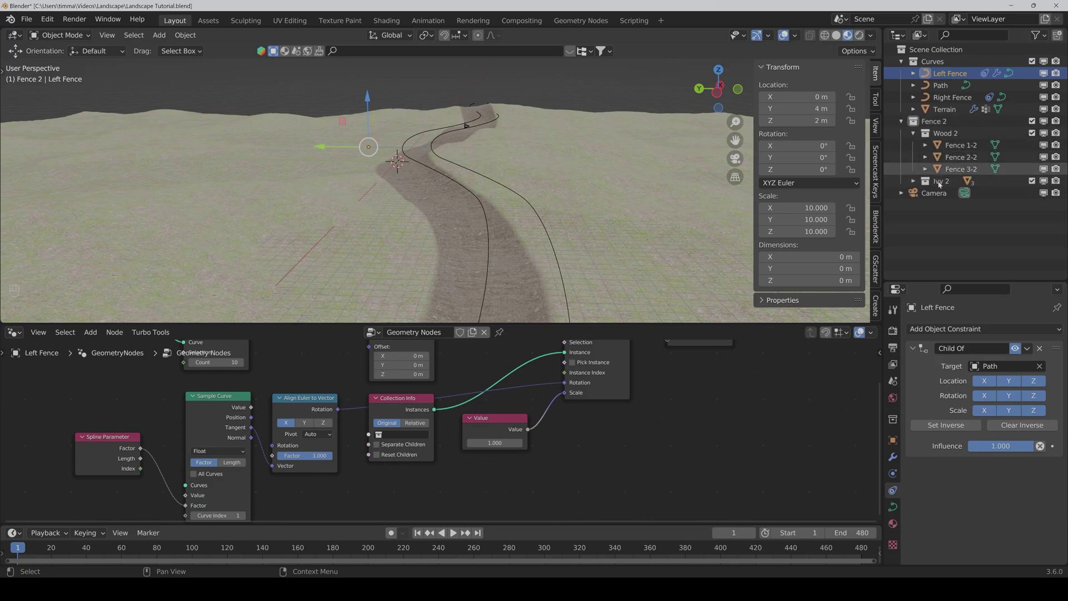
left_click(403, 434)
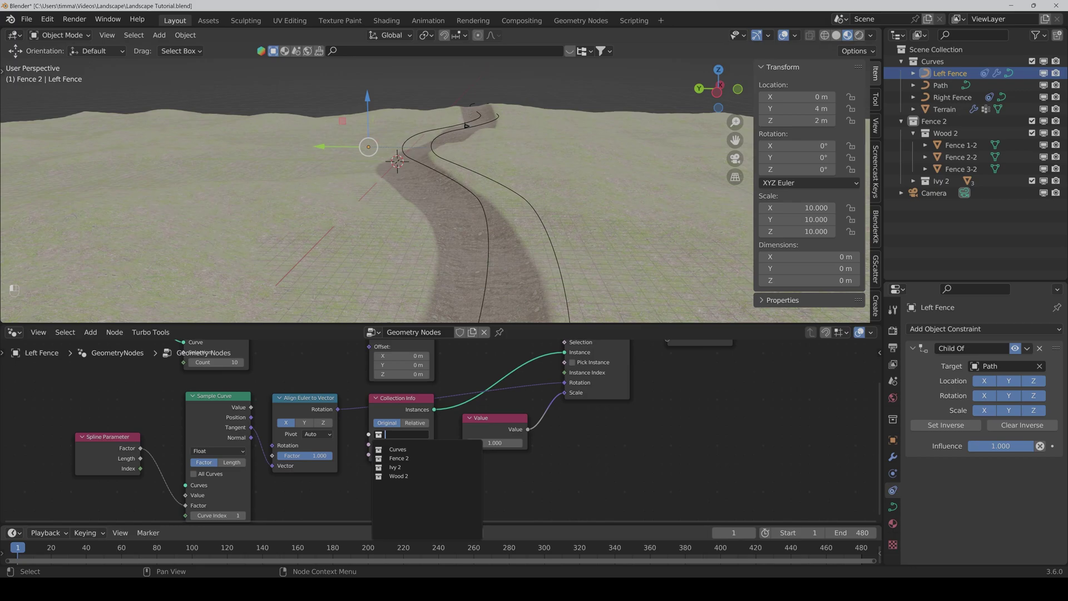
left_click(399, 476)
middle_click_drag(573, 282, 620, 232)
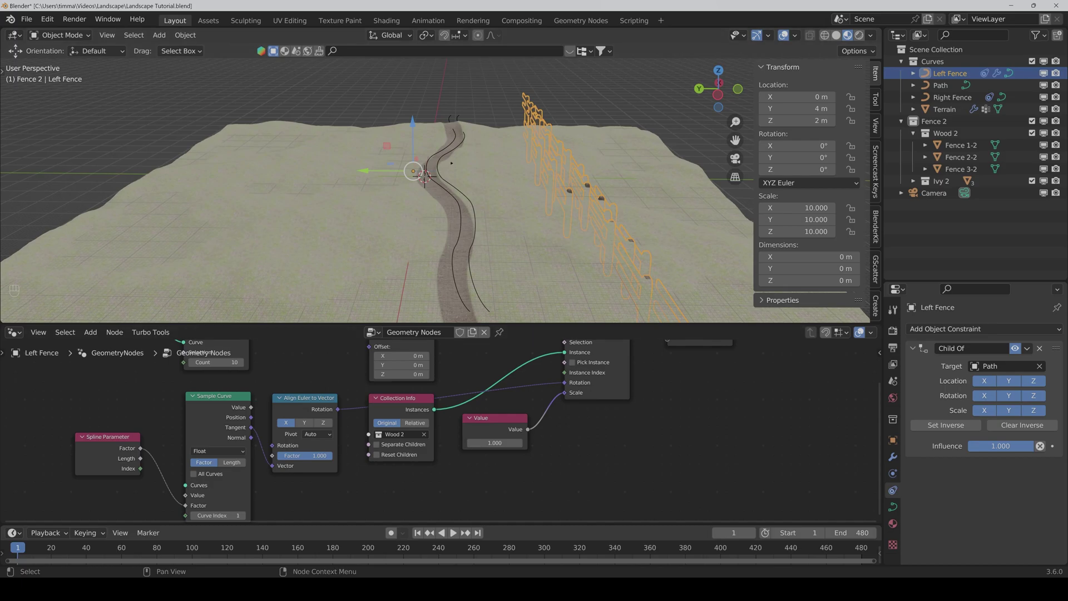
middle_click_drag(682, 429, 627, 482)
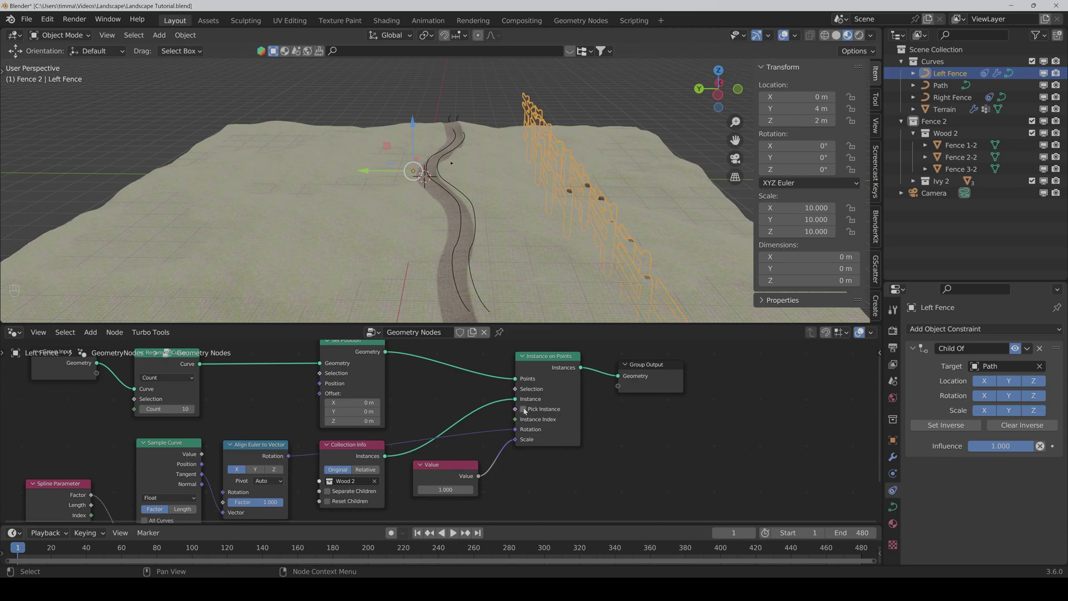
Step: Enable Separate Children and Reset Children on the Collection Info node
left_click(327, 492)
left_click(328, 501)
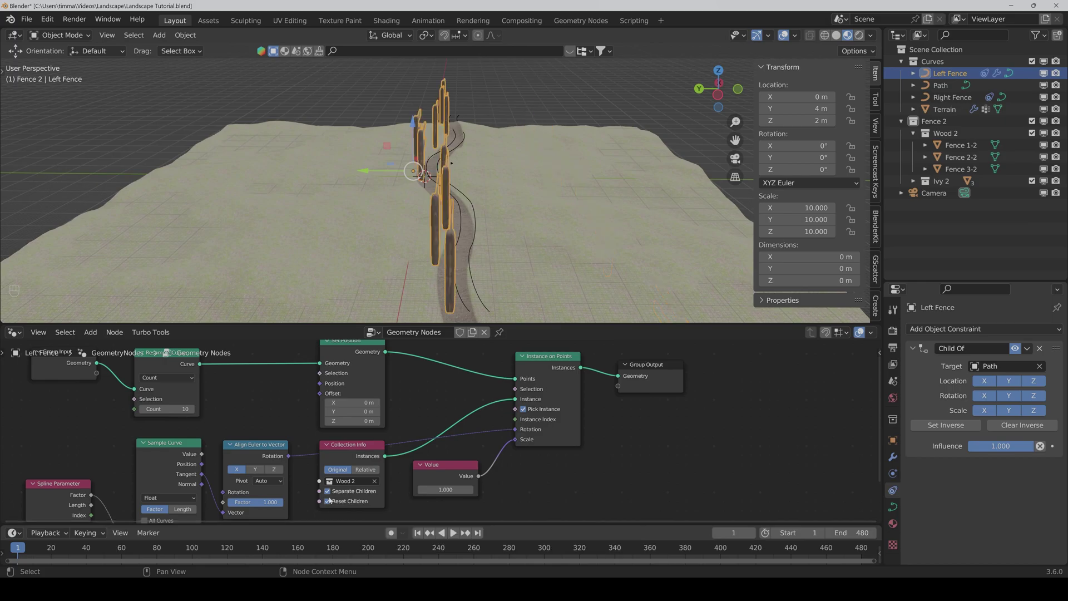
middle_click_drag(534, 167, 568, 173)
scroll(557, 389, "down", 3)
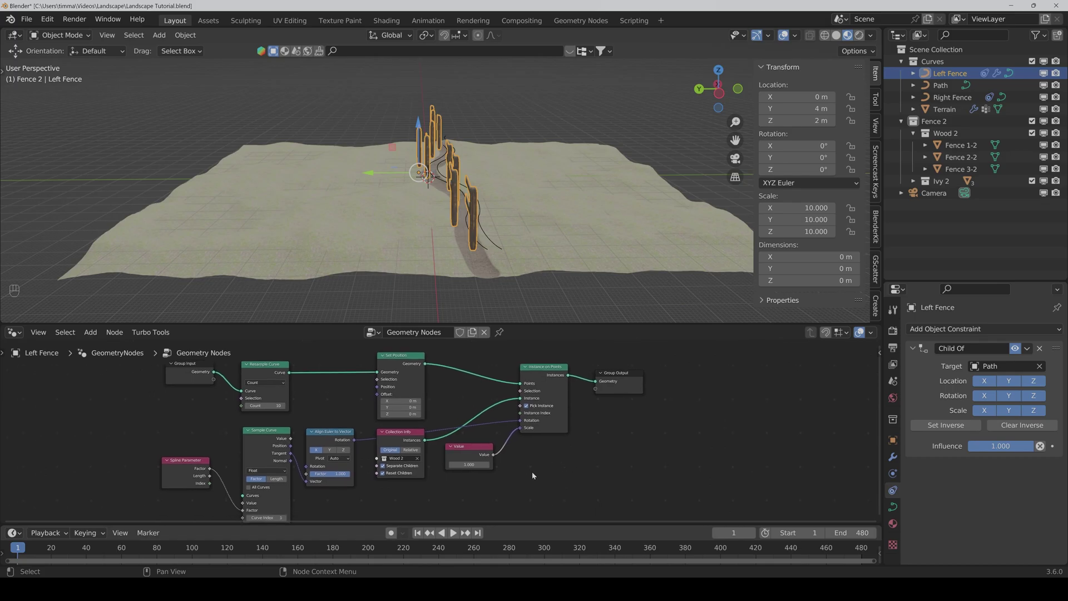
Step: Reduce the instance scale Value to 0.4, then to 0.2
left_click(469, 464)
type("0.4")
key("Return")
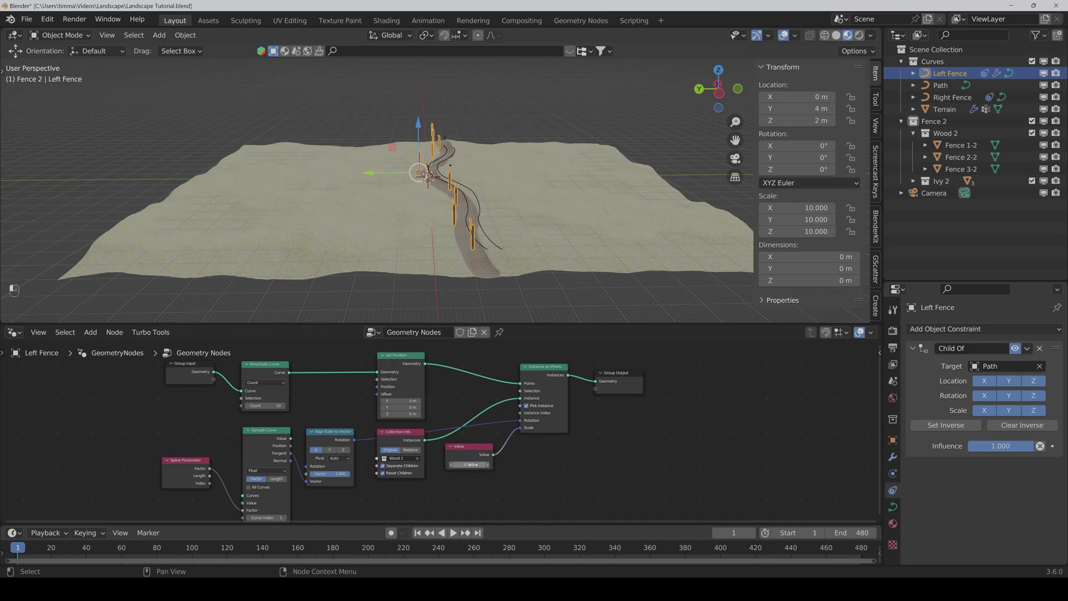
scroll(528, 256, "up", 3)
middle_click_drag(528, 262, 532, 239)
left_click(469, 465)
type("0.2")
key("Return")
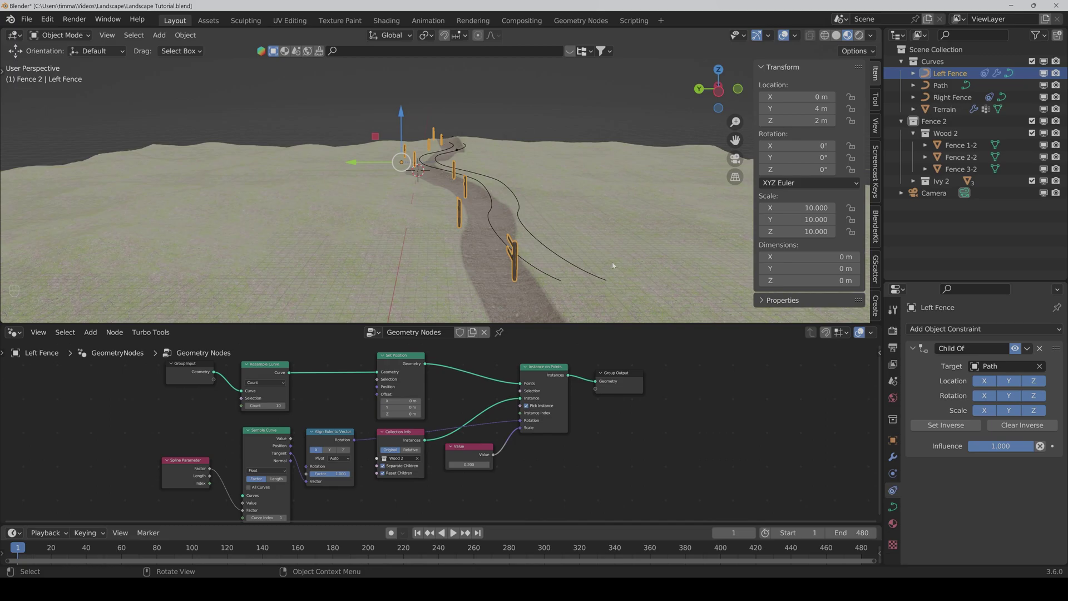
Step: Try a Resample Curve count of 100 and inspect the dense fence
left_click(261, 406)
type("0")
key("Return")
middle_click_drag(423, 167, 466, 160)
left_click(645, 99)
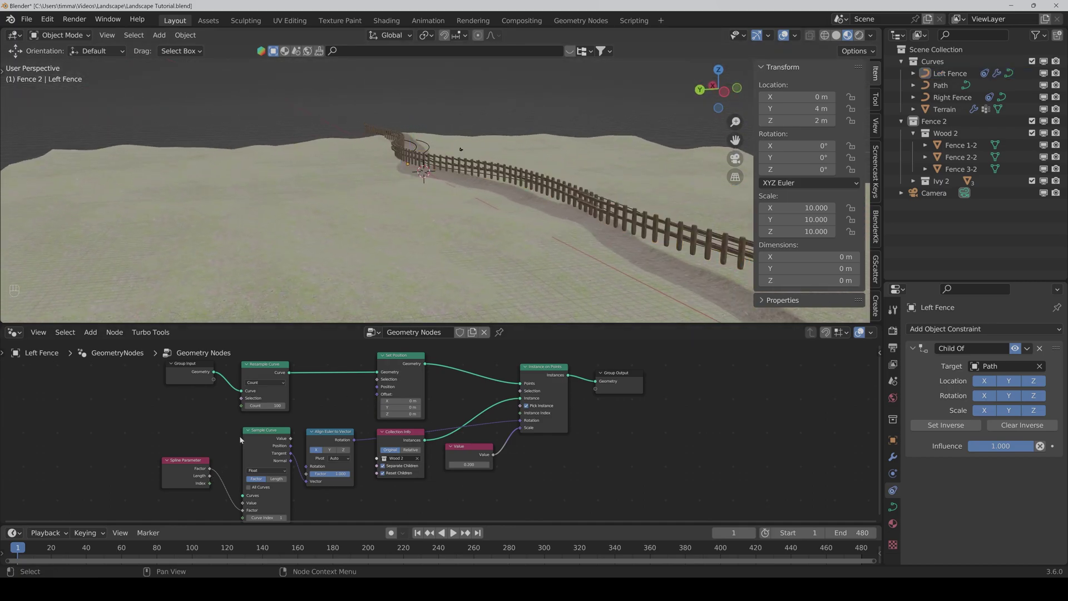
Step: Try resample counts of 80, 60, 40 and 50, settling on 60
double_click(262, 406)
type("80")
key("Return")
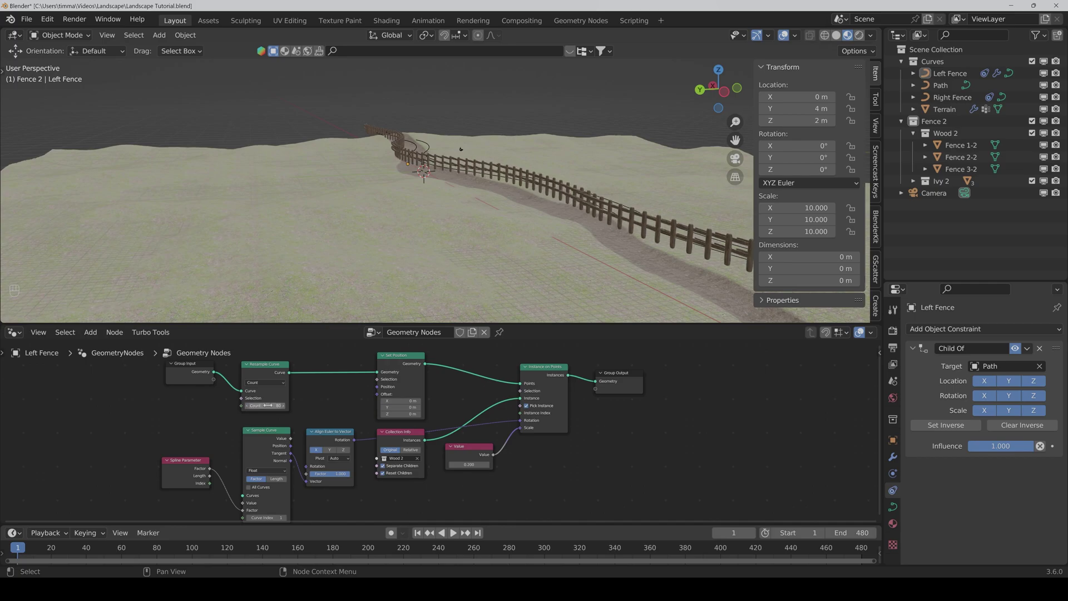
double_click(268, 406)
type("60")
key("Return")
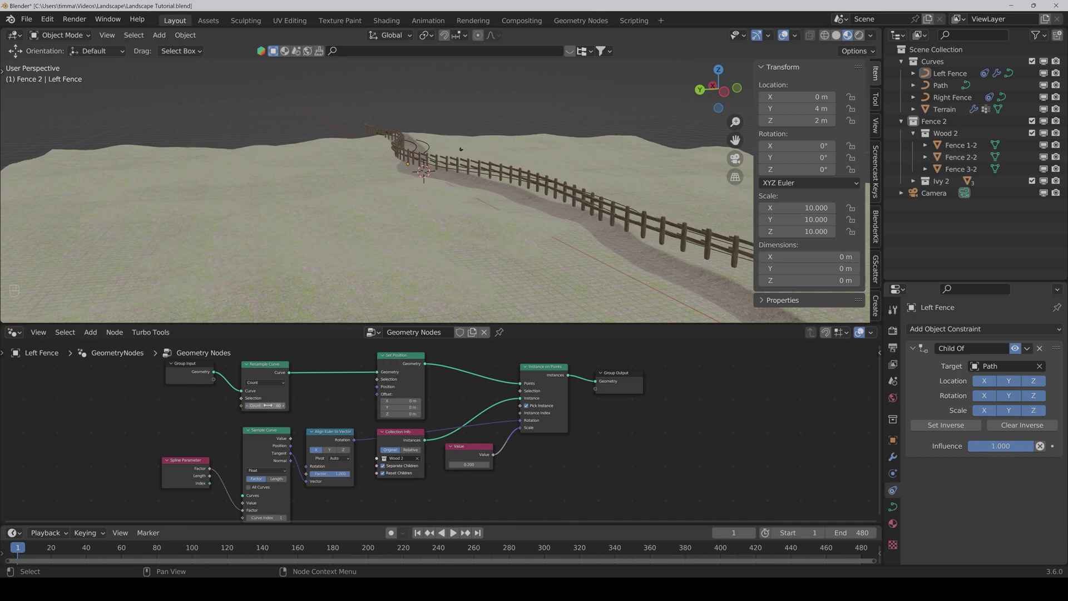
double_click(268, 405)
key("Return")
double_click(268, 405)
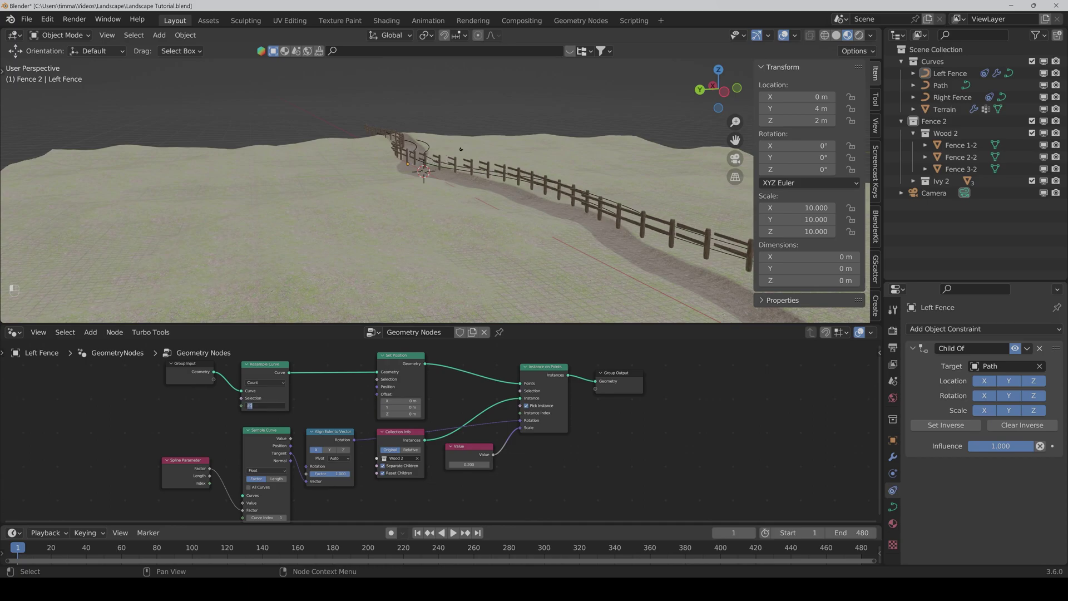
type("50")
key("Return")
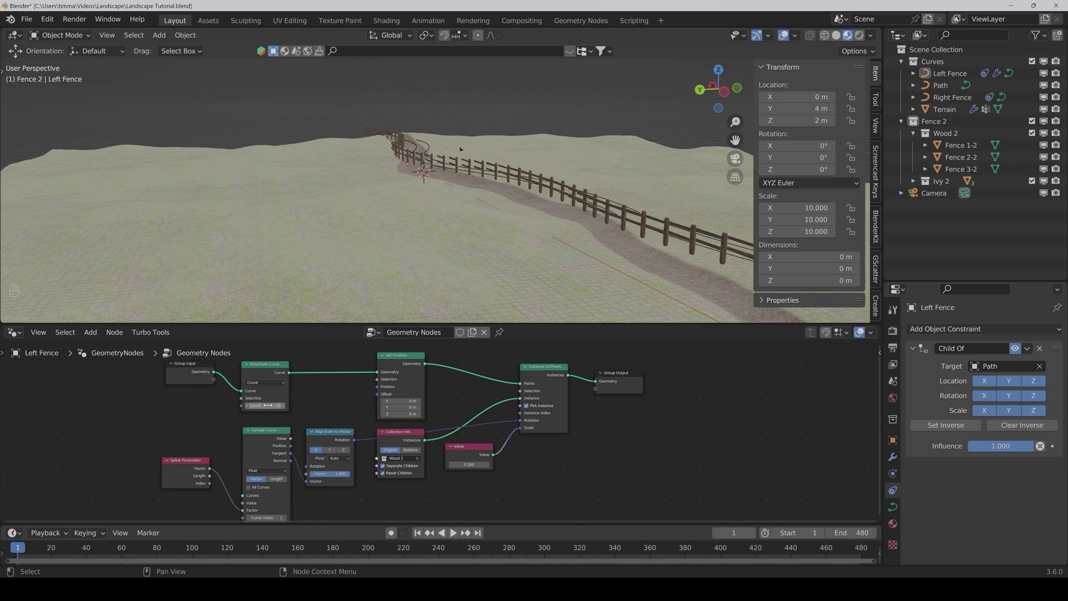
double_click(268, 405)
key("Return")
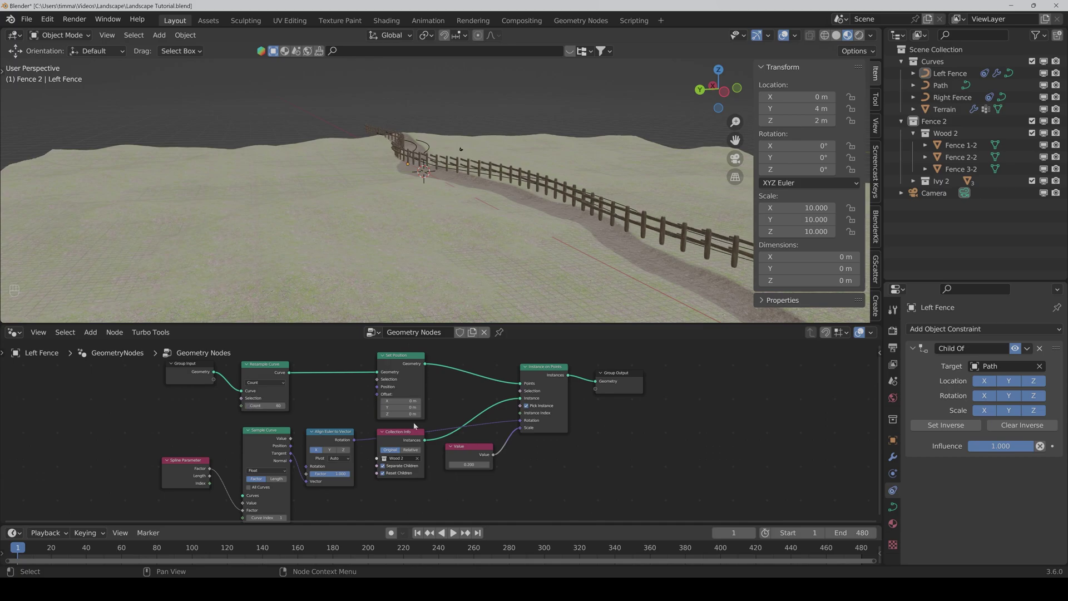
scroll(579, 420, "down", 2)
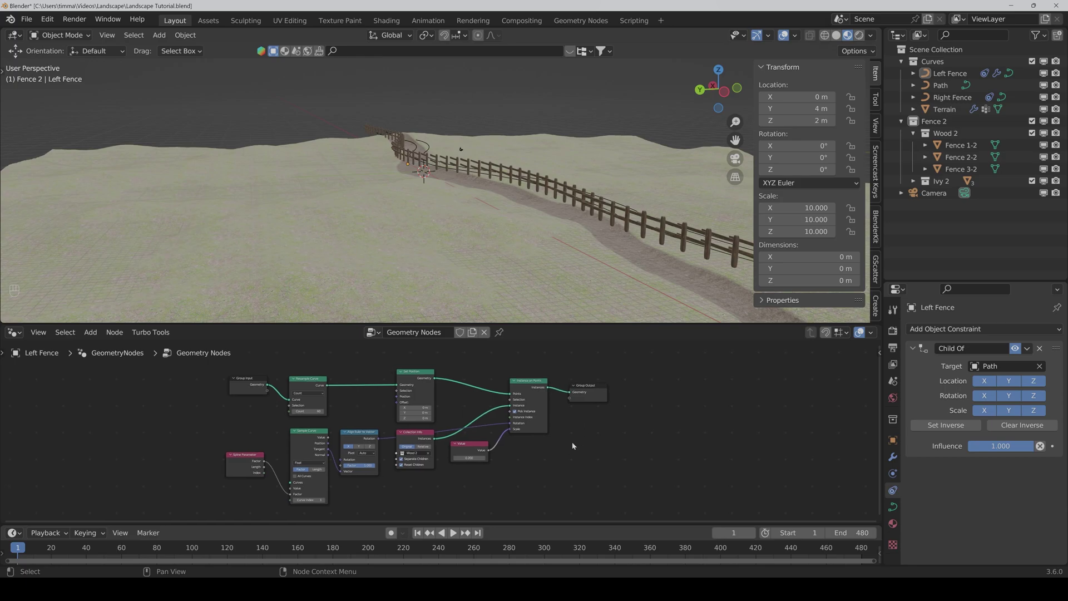
Step: Rename the node group to 'Fence' and feed the resampled curve into Sample Curve
double_click(431, 334)
type("Fence")
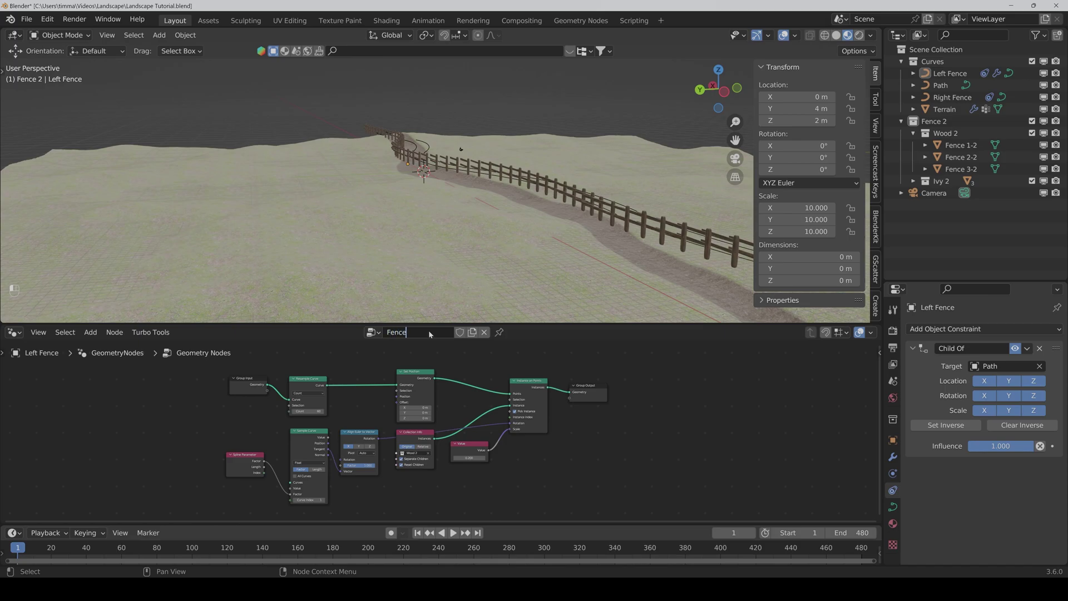
key("Return")
left_click_drag(327, 386, 292, 486)
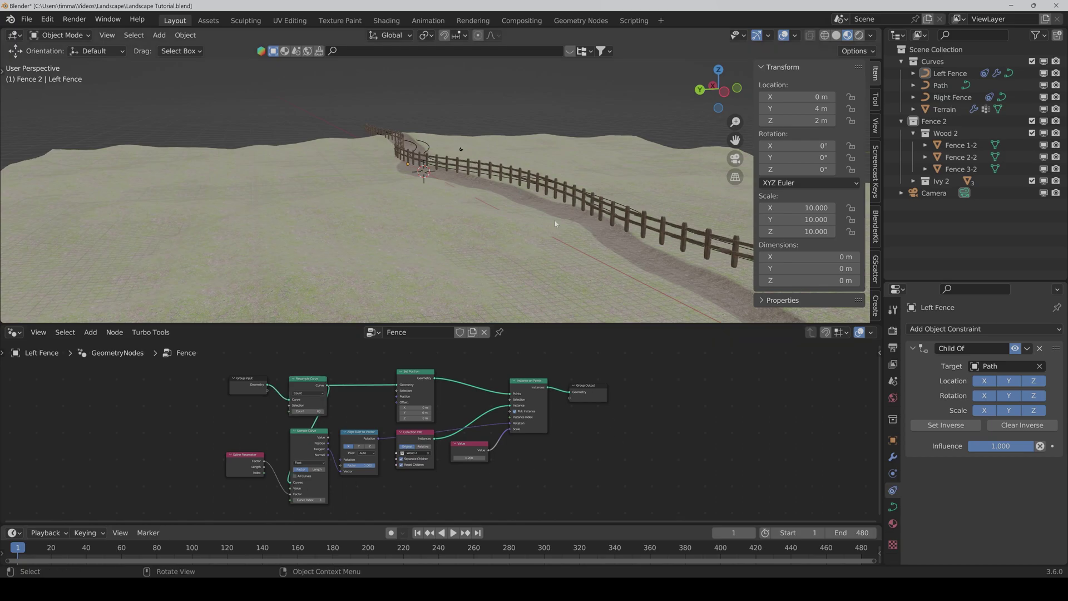
mouse_move(559, 222)
middle_mouse_down()
mouse_move(472, 251)
mouse_move(559, 243)
middle_mouse_up()
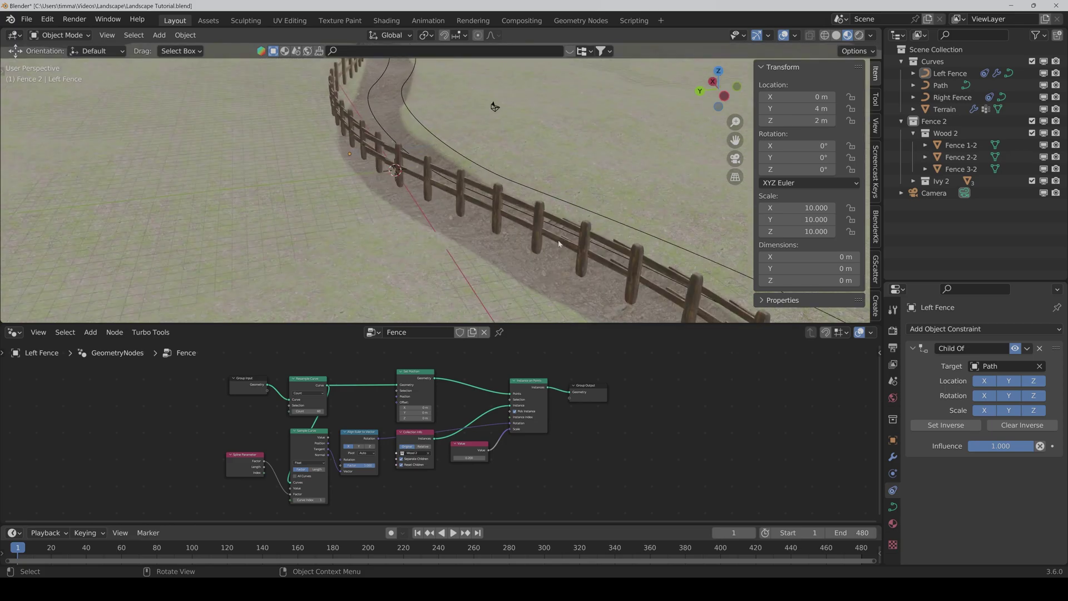
Step: Set the Resample Curve count to 40 points for wider post spacing
left_click(315, 411)
type("40")
key("Return")
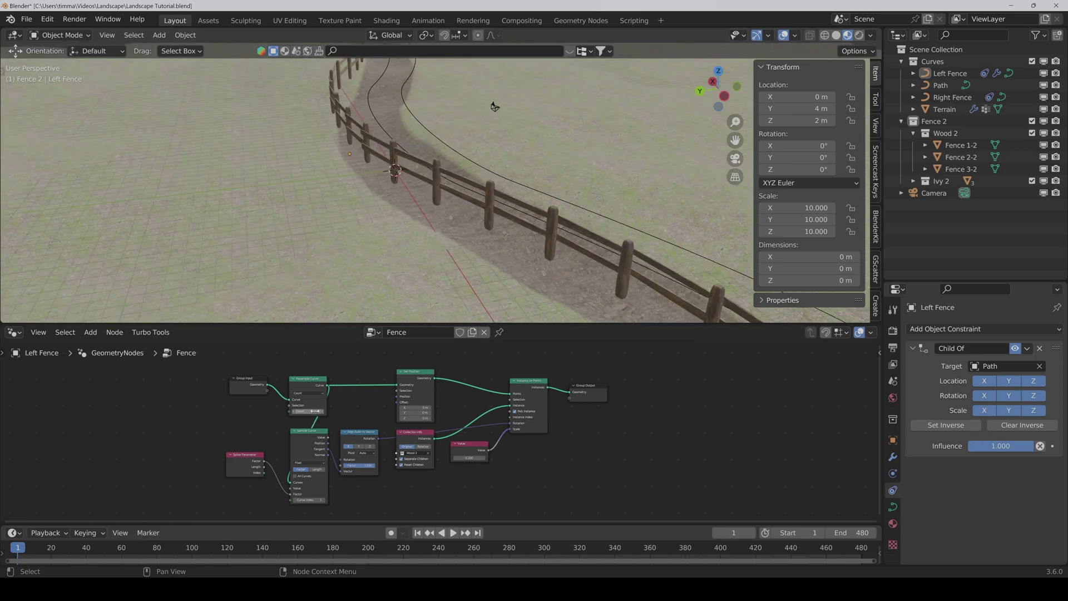
middle_click_drag(477, 242, 520, 240)
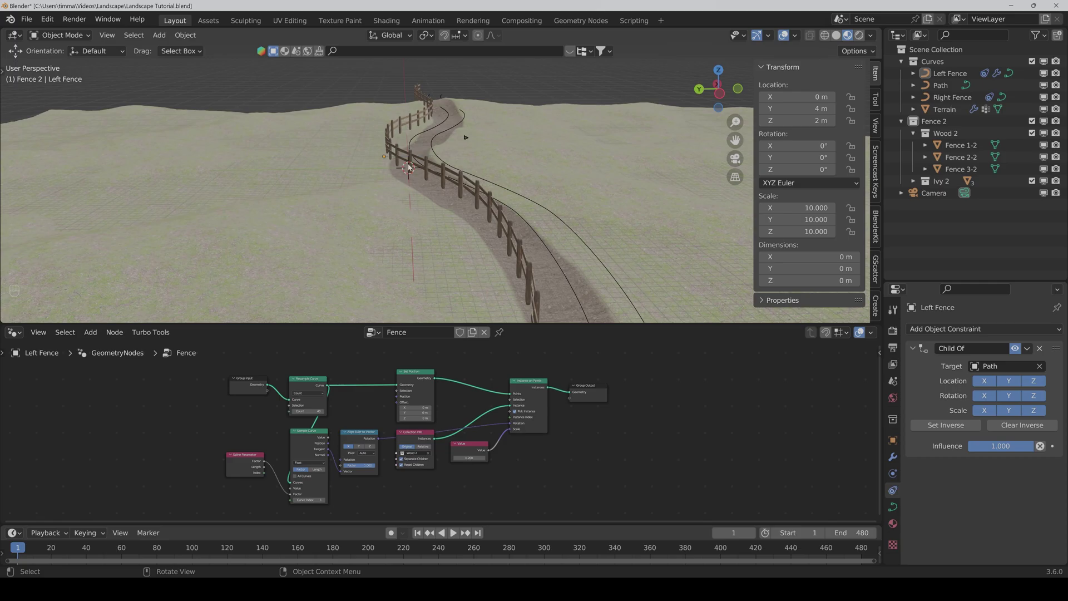
Step: Add a Shrinkwrap modifier above GeometryNodes, applied on spline and targeting Terrain
left_click(893, 456)
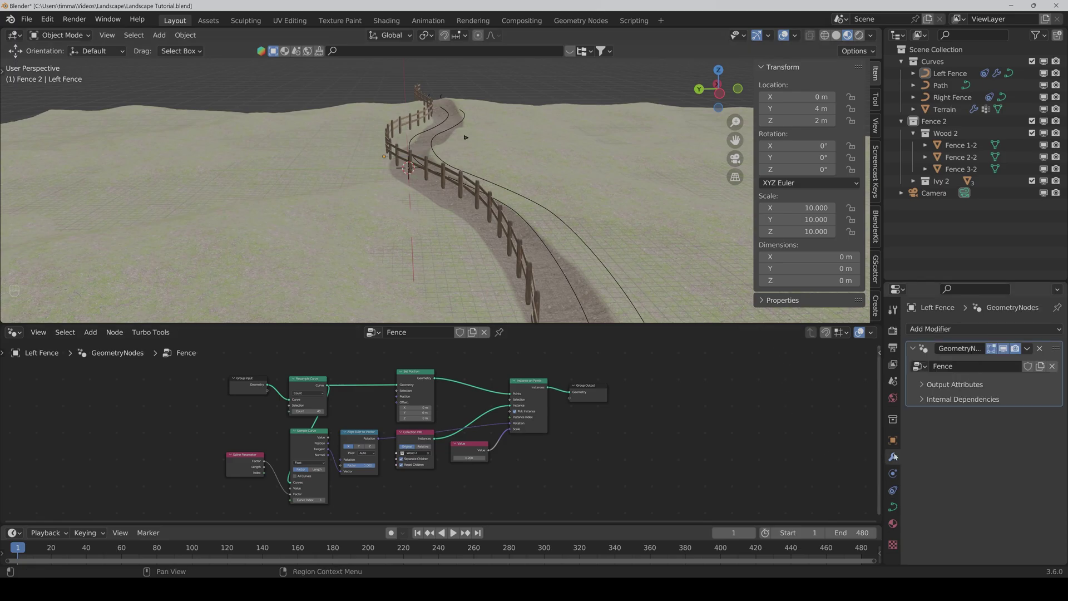
left_click(949, 330)
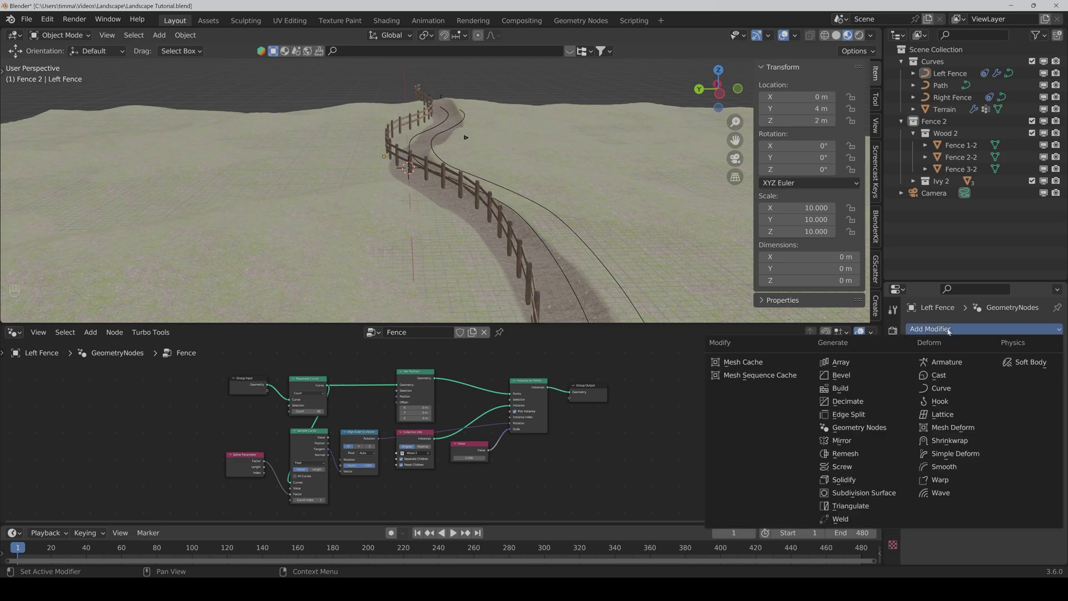
left_click(946, 443)
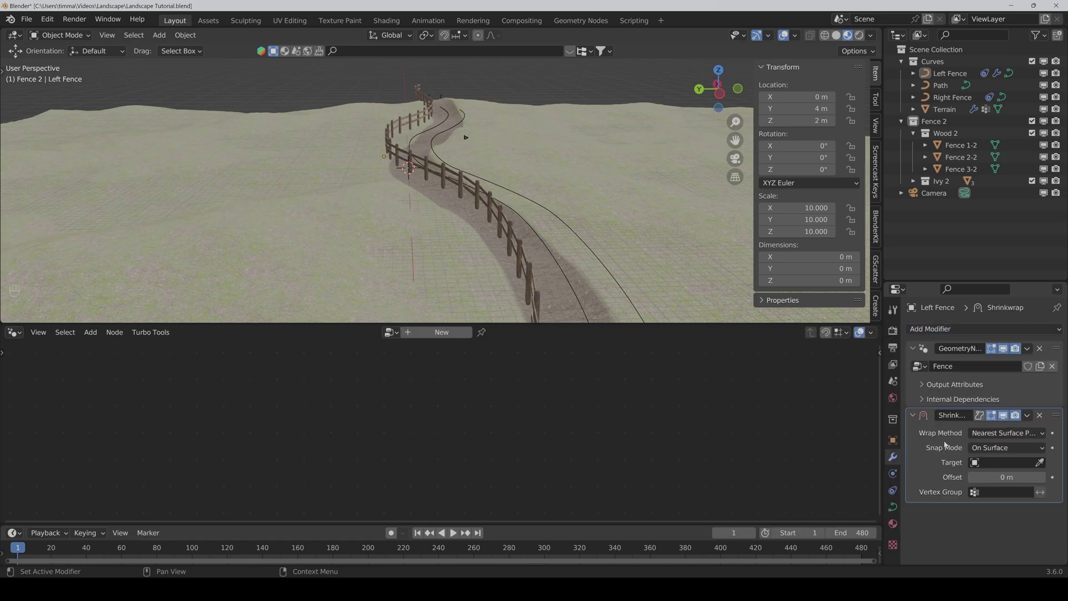
left_click_drag(1056, 415, 1055, 349)
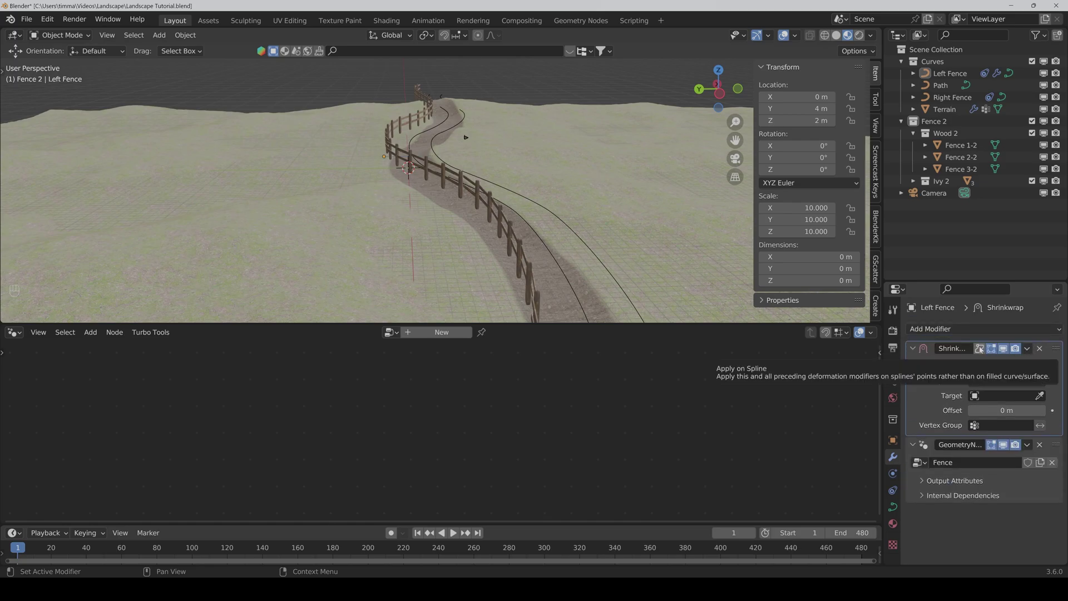
left_click(980, 348)
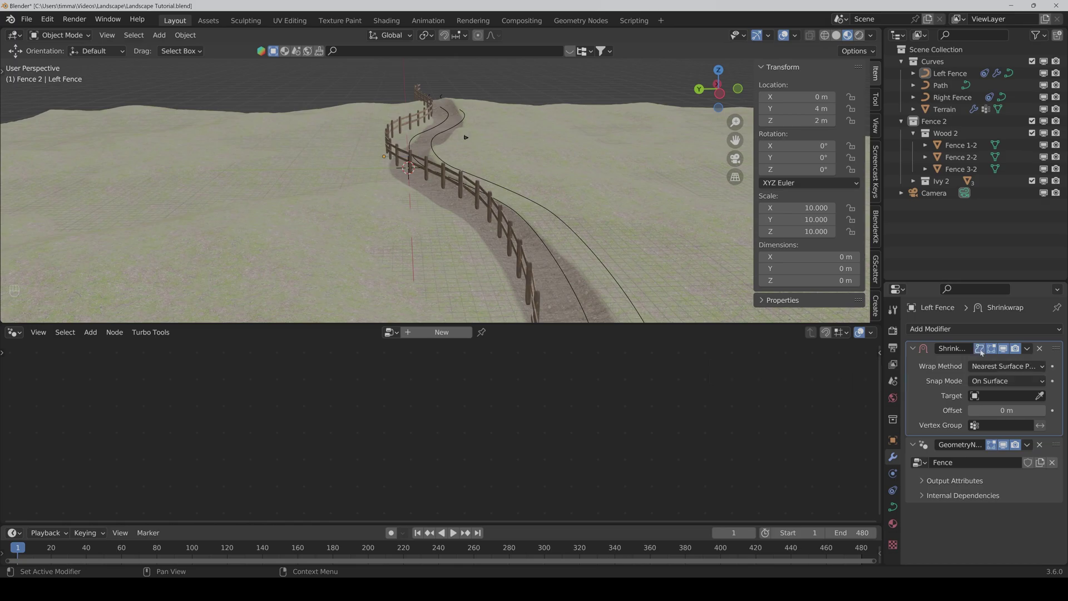
left_click(1041, 397)
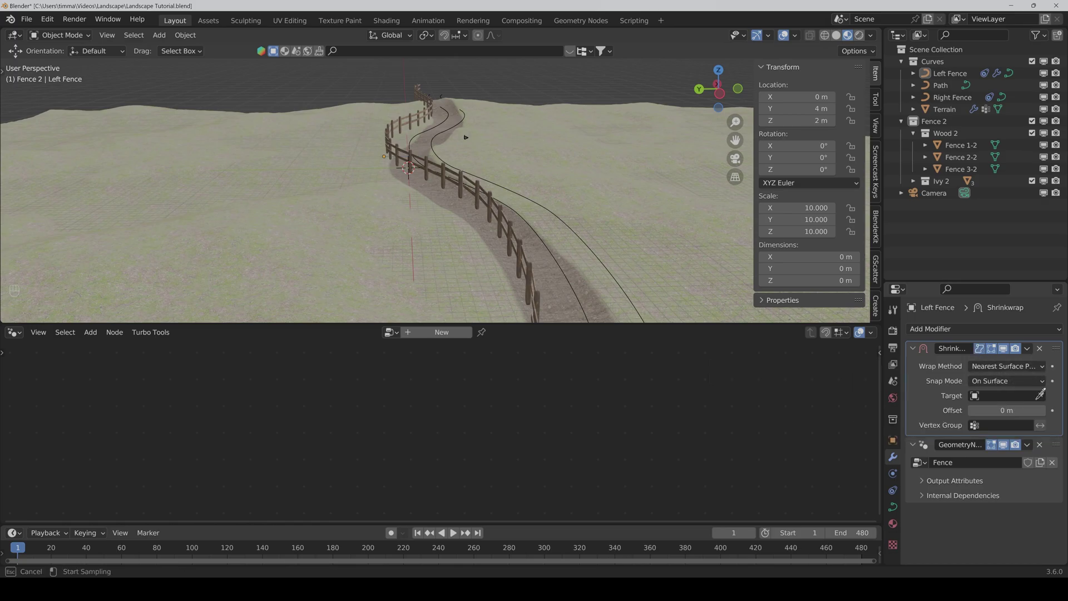
left_click(415, 229)
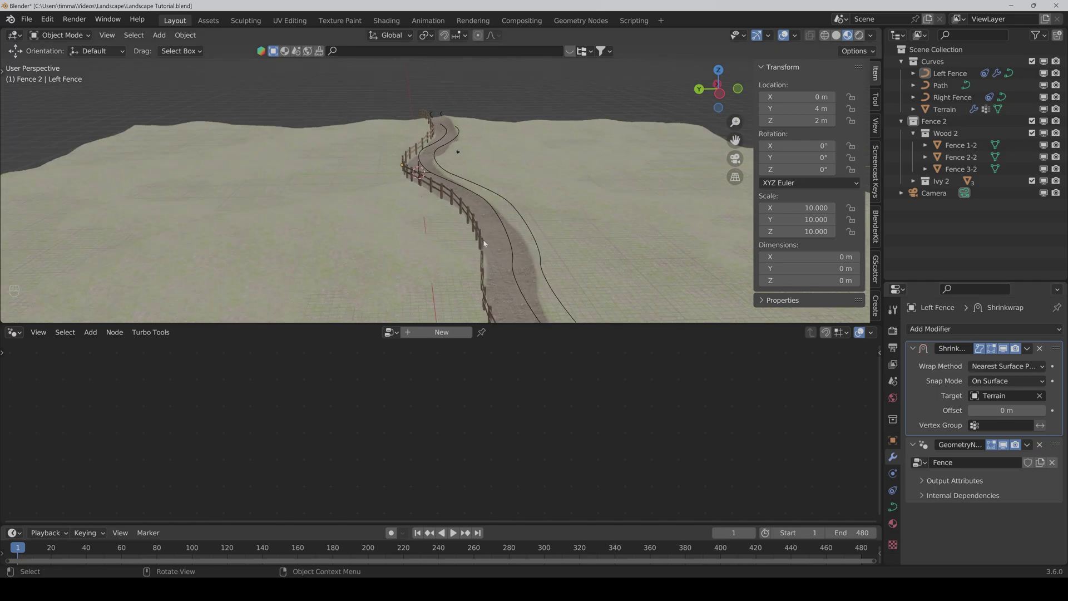
mouse_move(484, 244)
middle_mouse_down()
mouse_move(568, 242)
mouse_move(480, 250)
middle_mouse_up()
scroll(477, 252, "up", 4)
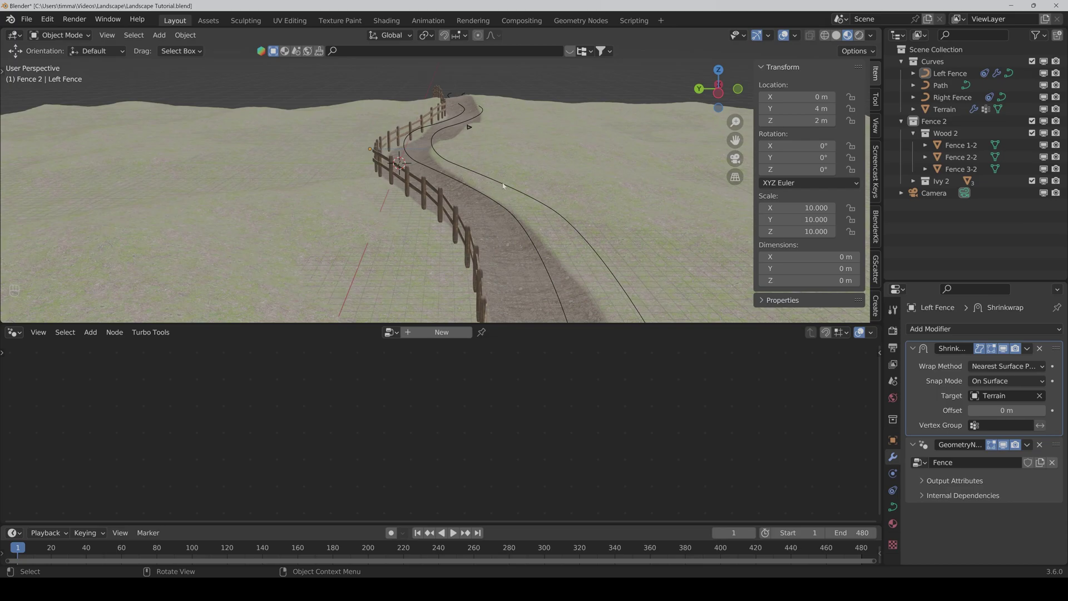
Step: Select Right Fence and add a Shrinkwrap modifier targeting Terrain with Apply on Spline enabled
left_click(503, 185)
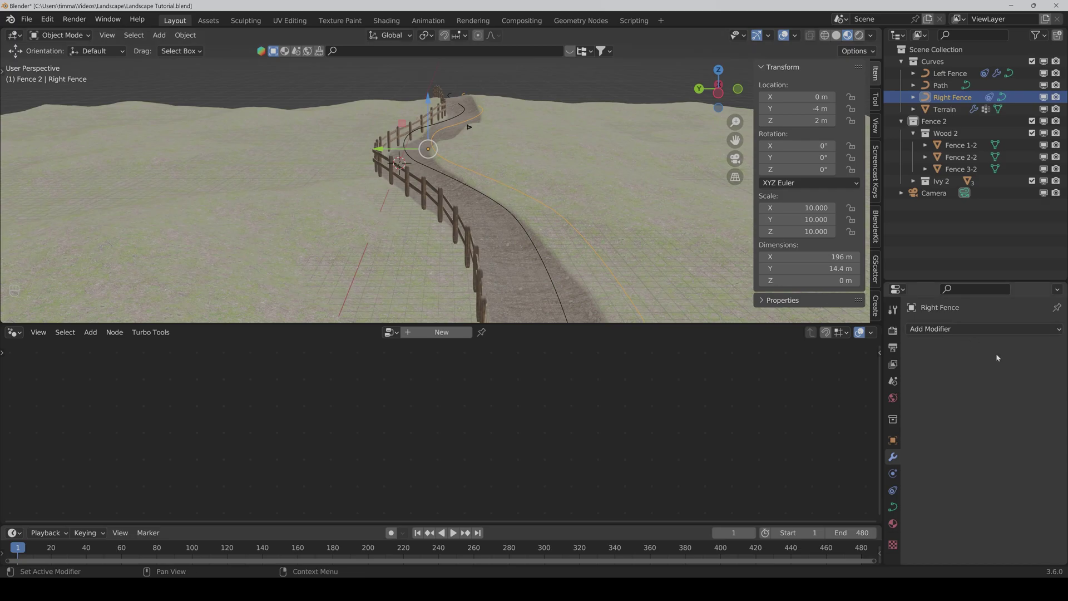
left_click(978, 329)
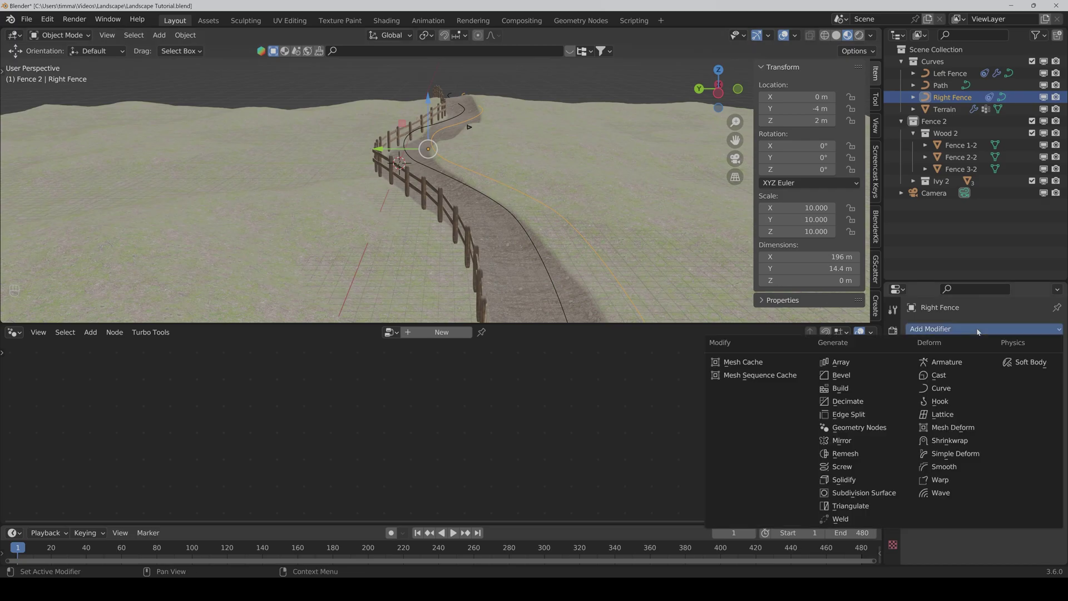
left_click(950, 440)
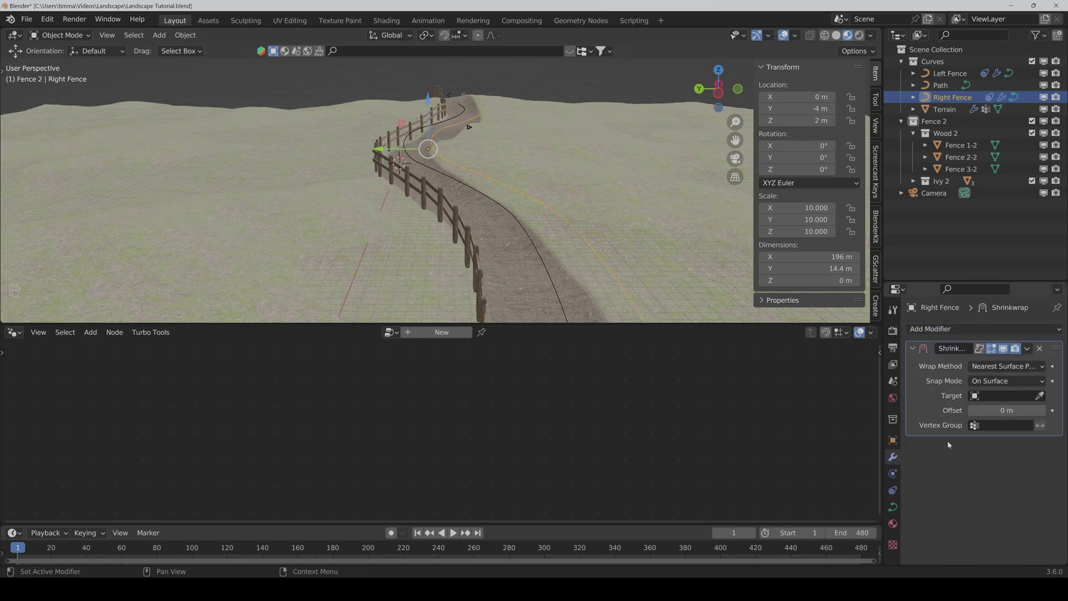
left_click(1039, 395)
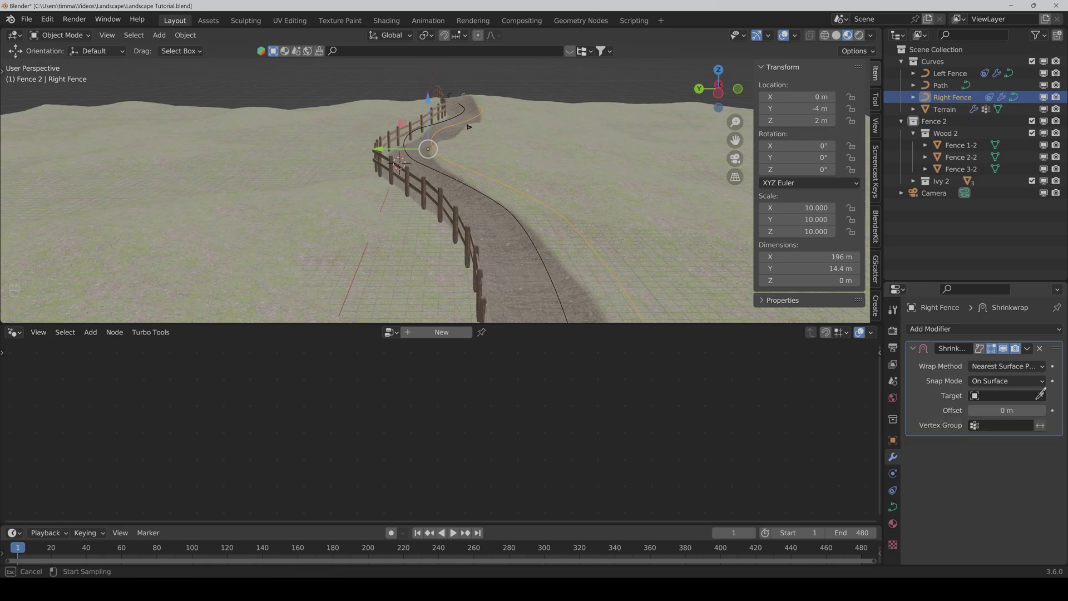
left_click(599, 167)
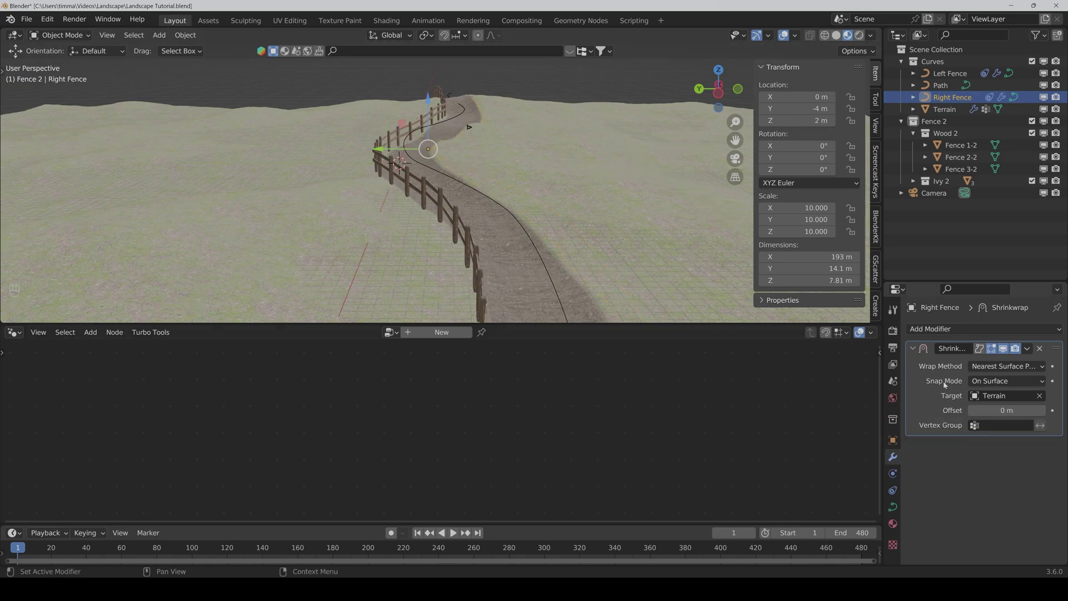
left_click(980, 349)
Step: Add a Geometry Nodes modifier after it using the existing Fence node group
left_click(924, 329)
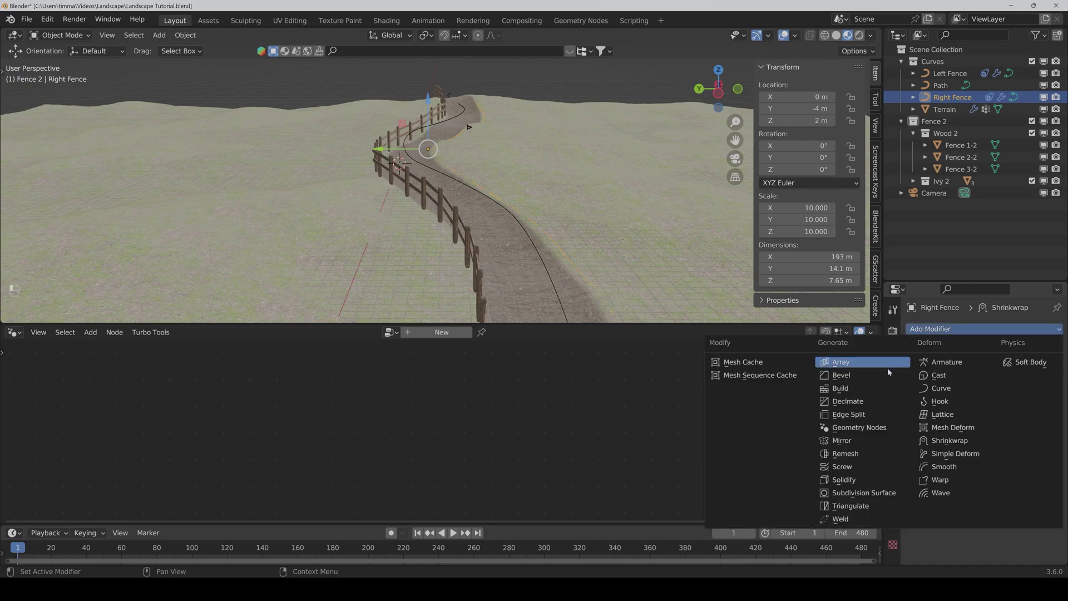
left_click(863, 427)
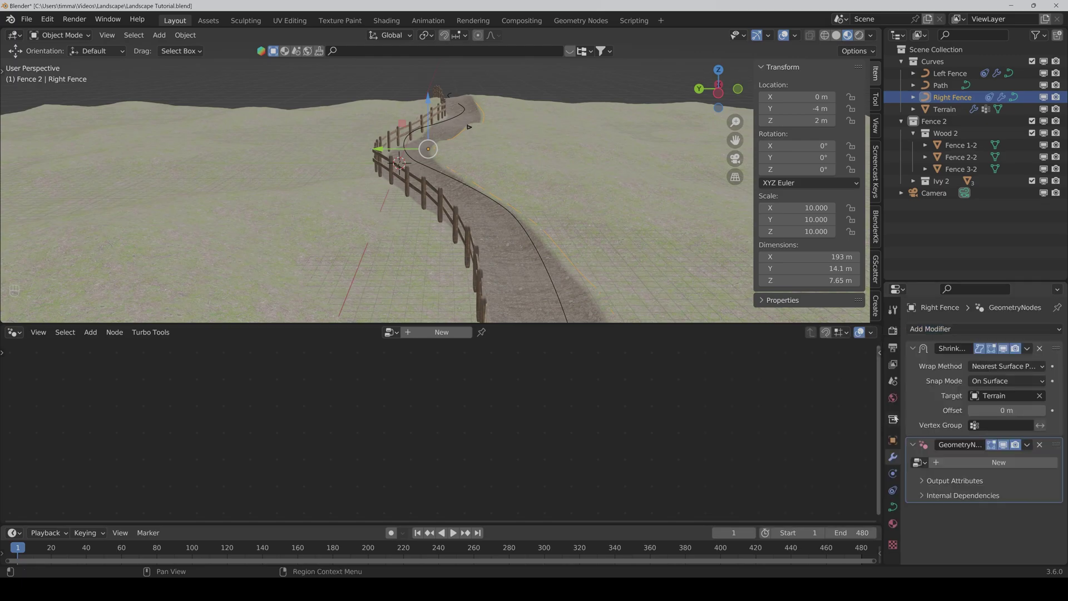
left_click(920, 462)
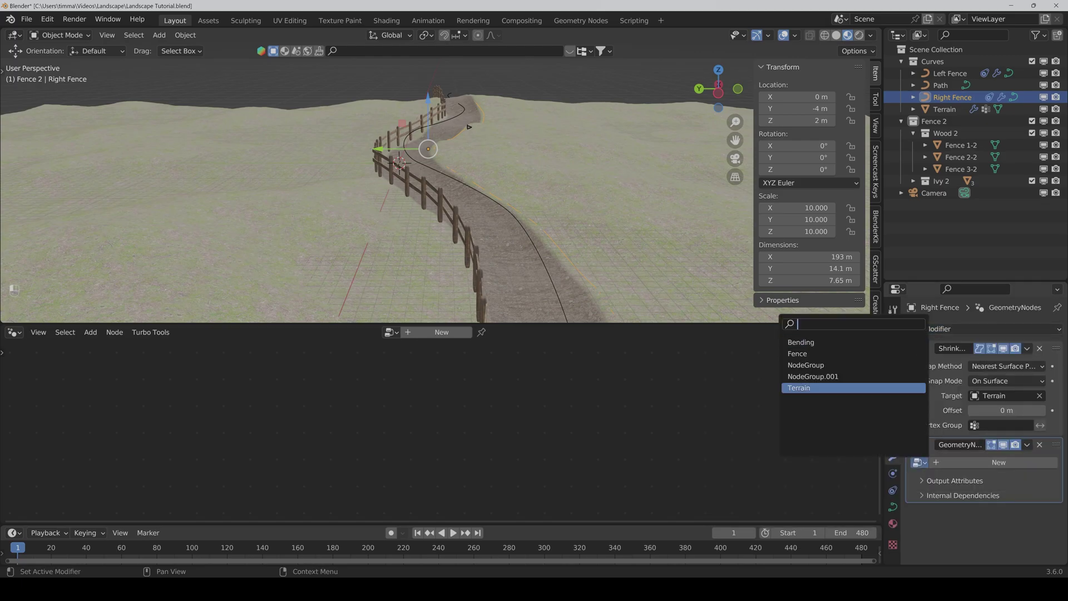
left_click(807, 355)
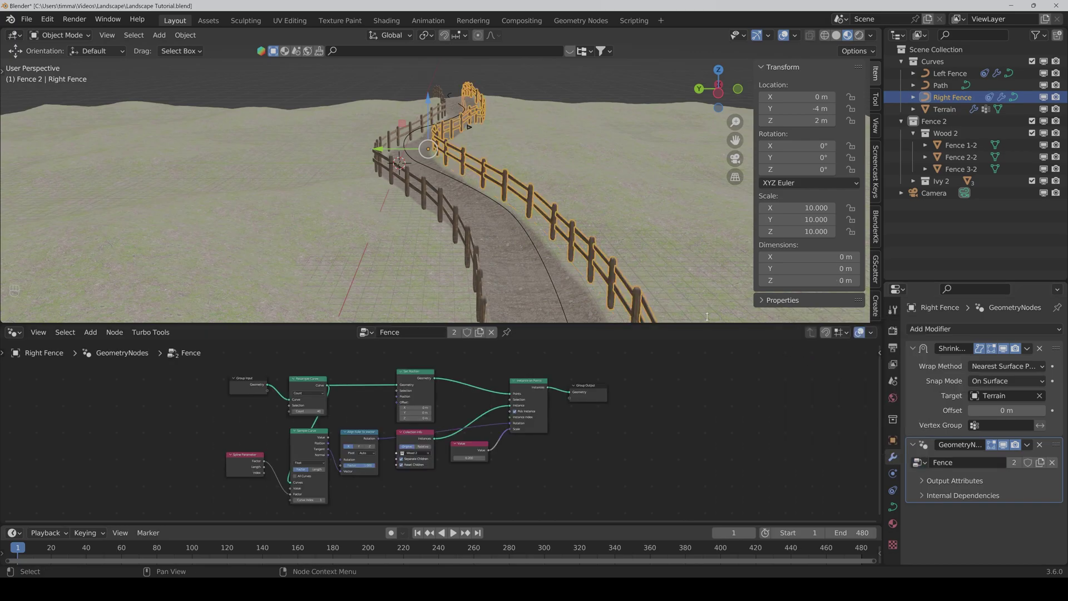
middle_click_drag(588, 178, 356, 228)
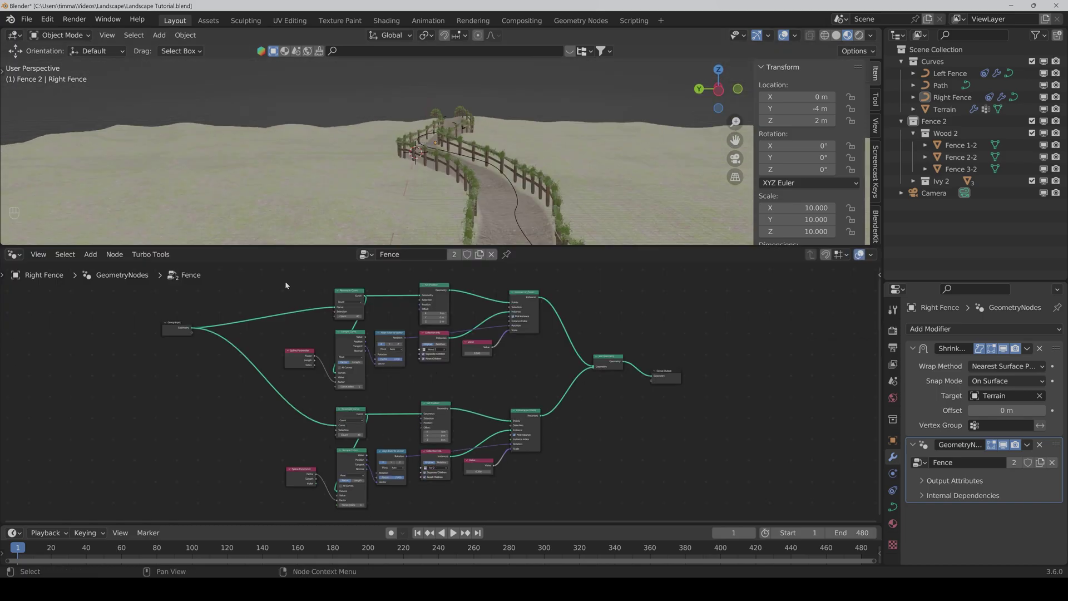
Step: Frame the upper row of fence nodes and label the frame 'Wood'
left_click_drag(285, 282, 548, 368)
middle_click_drag(613, 305, 626, 345)
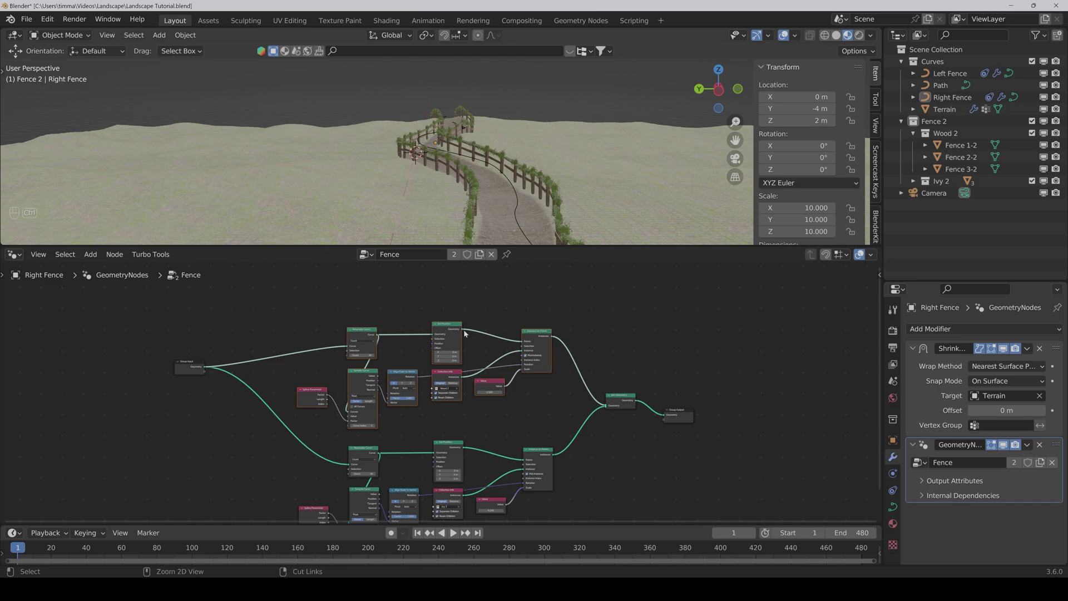
key("ctrl+j")
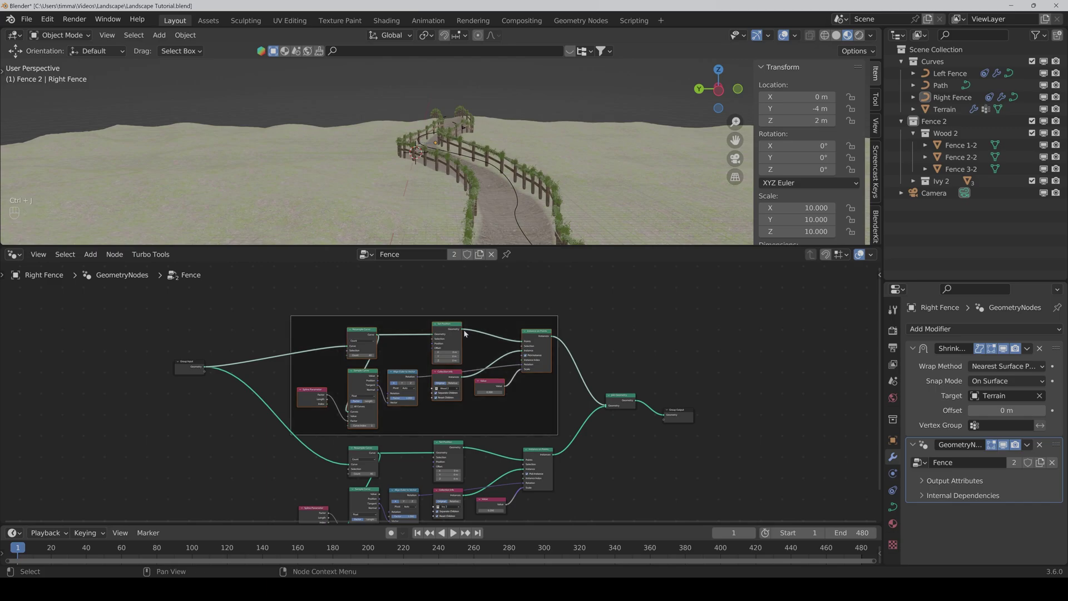
key("F2")
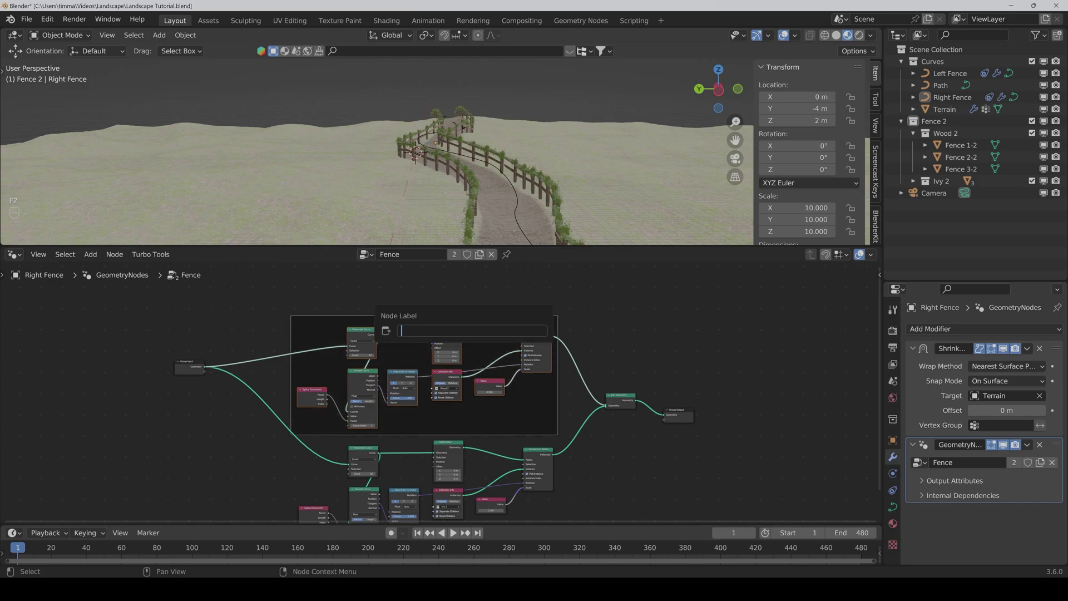
type("Wood")
key("Return")
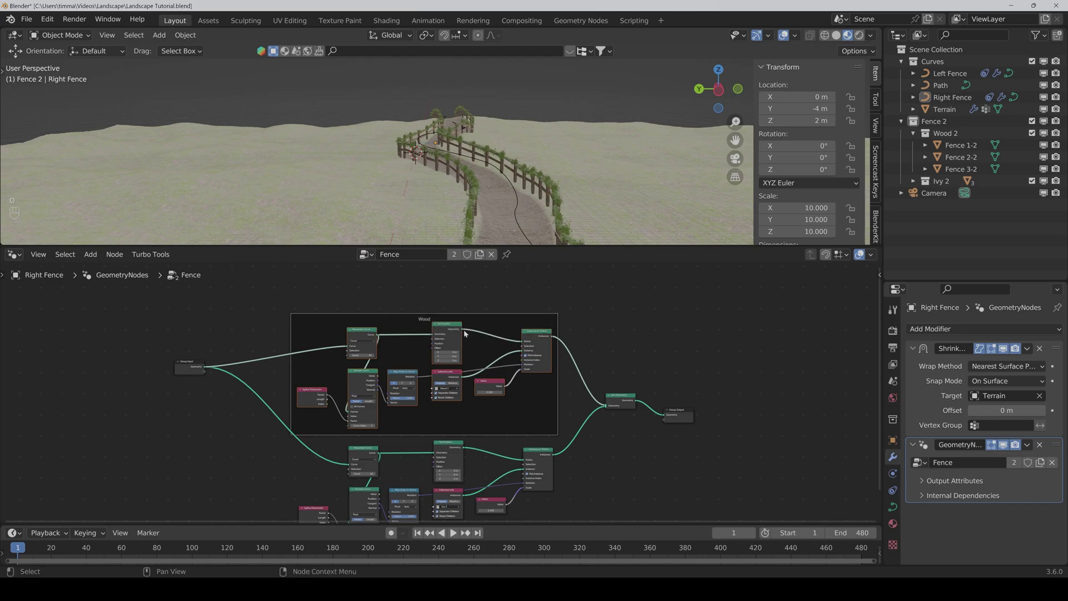
Step: Frame the lower row of ivy nodes and label the frame 'Ivy'
scroll(568, 422, "down", 2)
middle_click_drag(569, 422, 572, 397)
left_click_drag(573, 468, 348, 372)
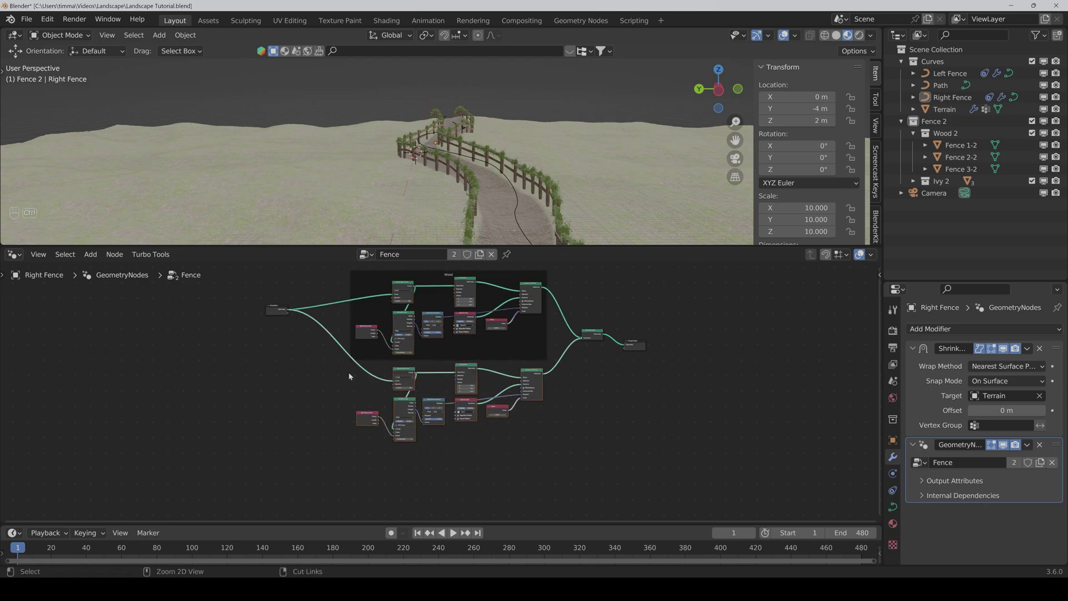
key("ctrl+j")
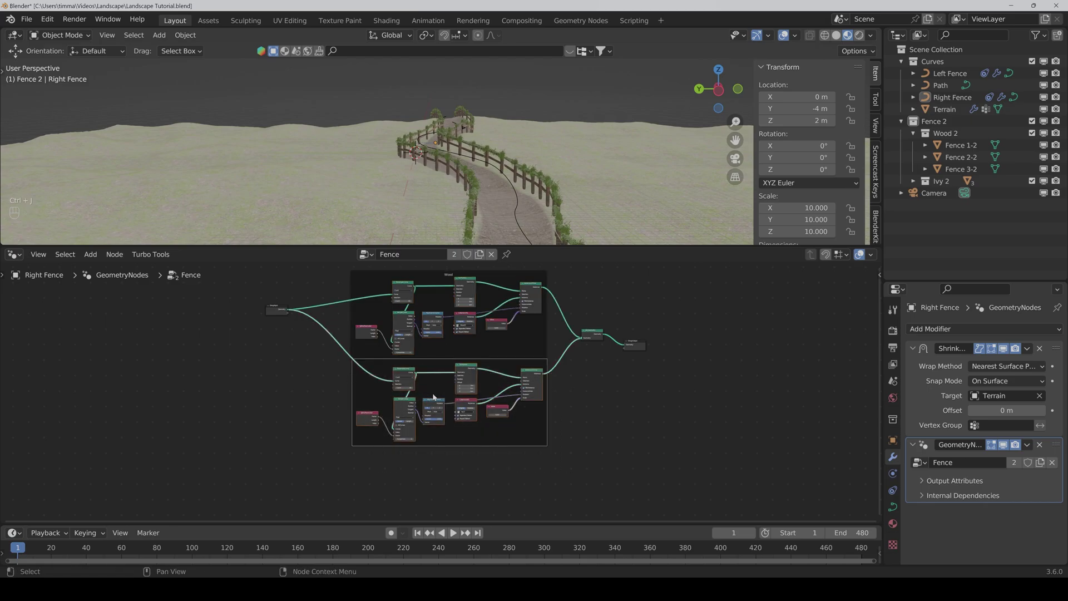
left_click_drag(375, 357, 373, 349)
left_click(592, 446)
left_click(423, 358)
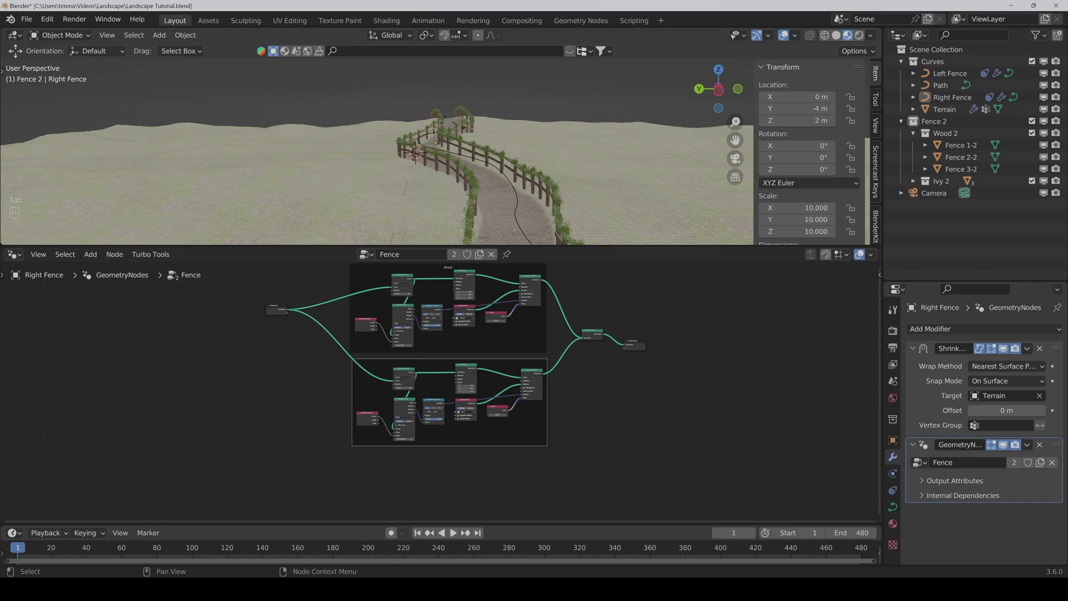
key("F2")
type("Ivy")
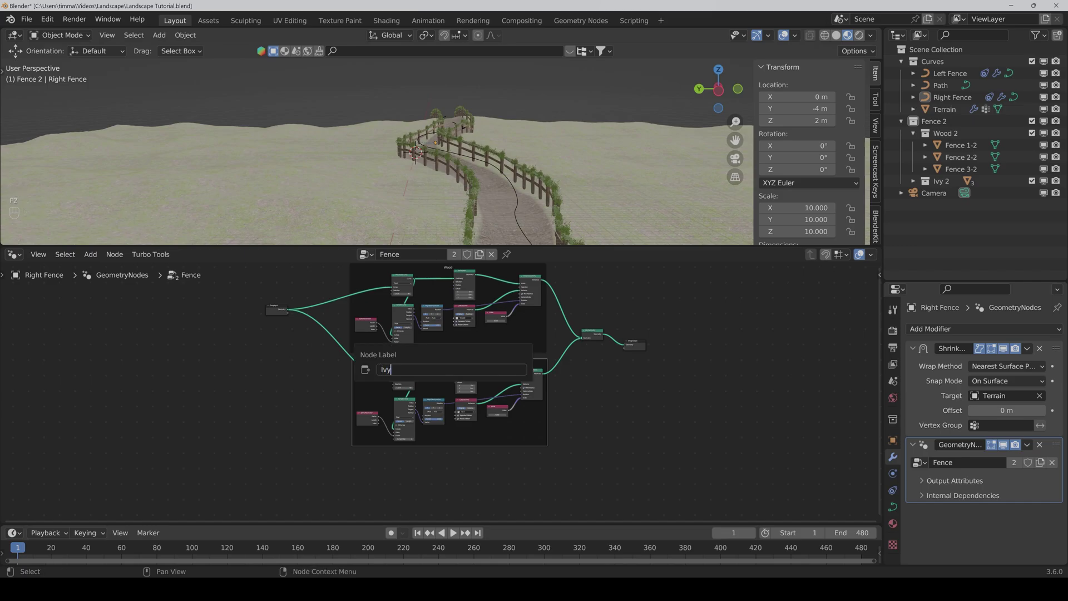
key("Return")
left_click(641, 405)
scroll(643, 375, "up", 2)
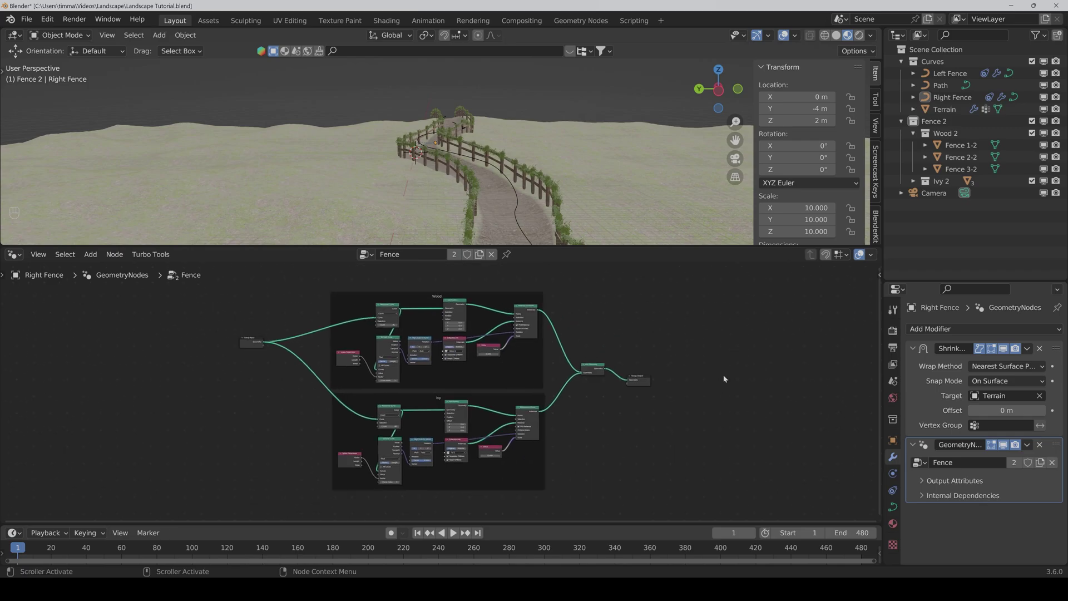